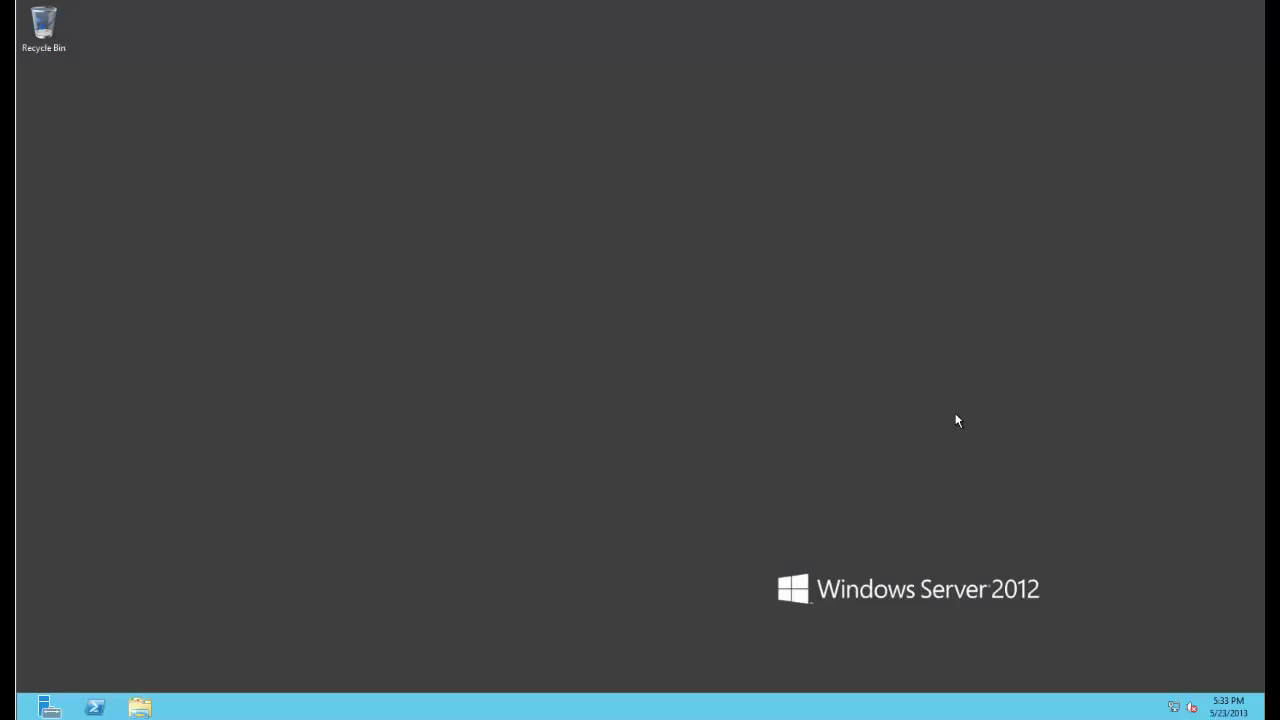
# Step: Start the Add Roles and Features Wizard in Server Manager with a role-based or feature-based installation on server SPDB3.kerr.local
pyautogui.click(140, 707)
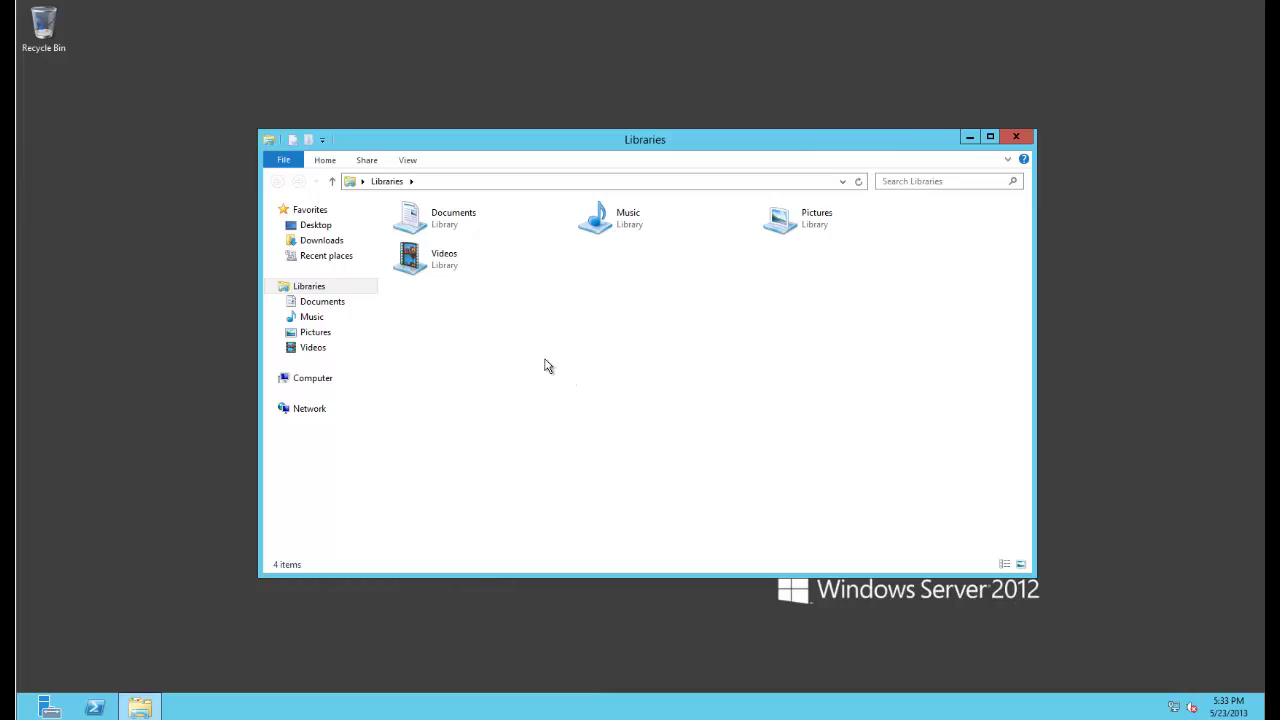
pyautogui.click(50, 707)
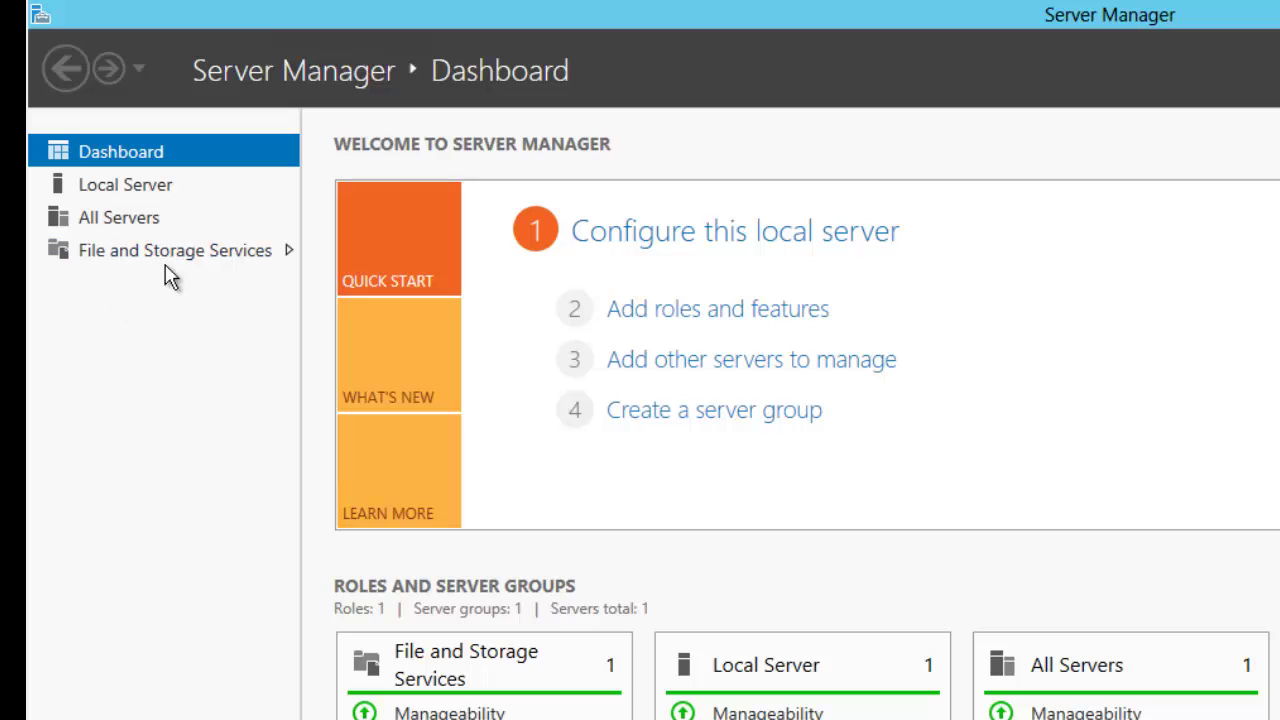
pyautogui.click(700, 318)
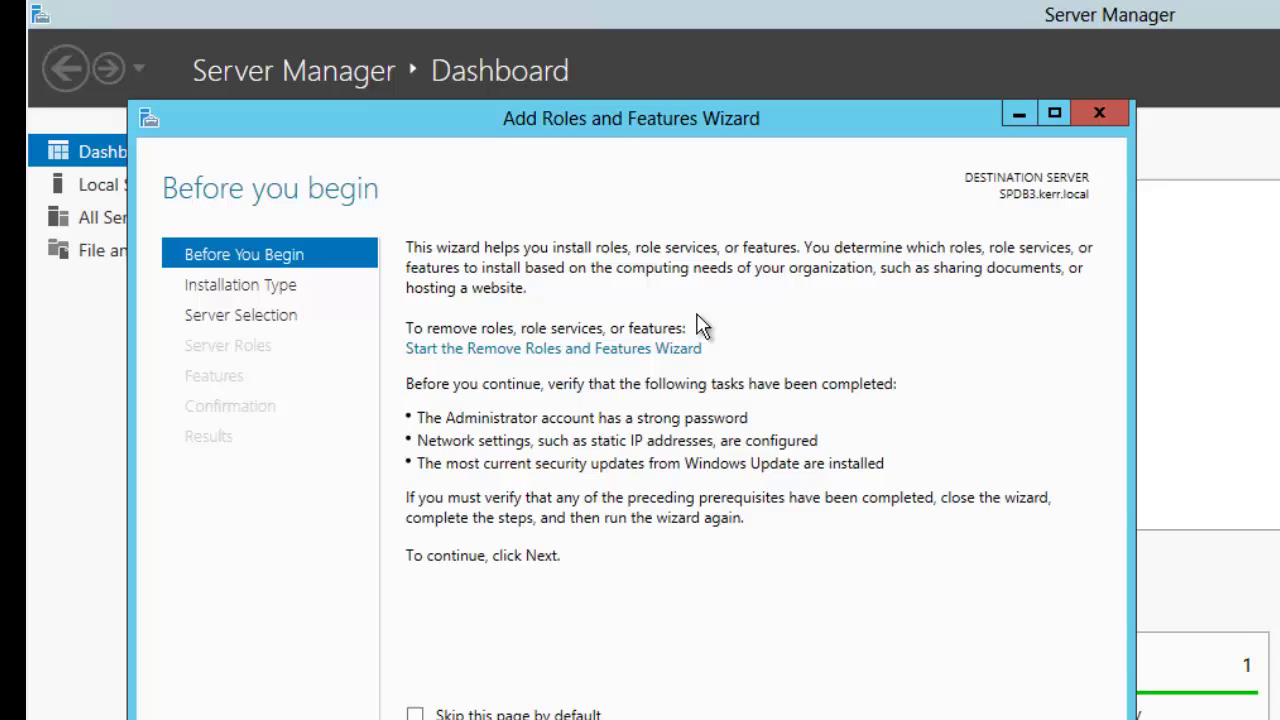
pyautogui.click(758, 673)
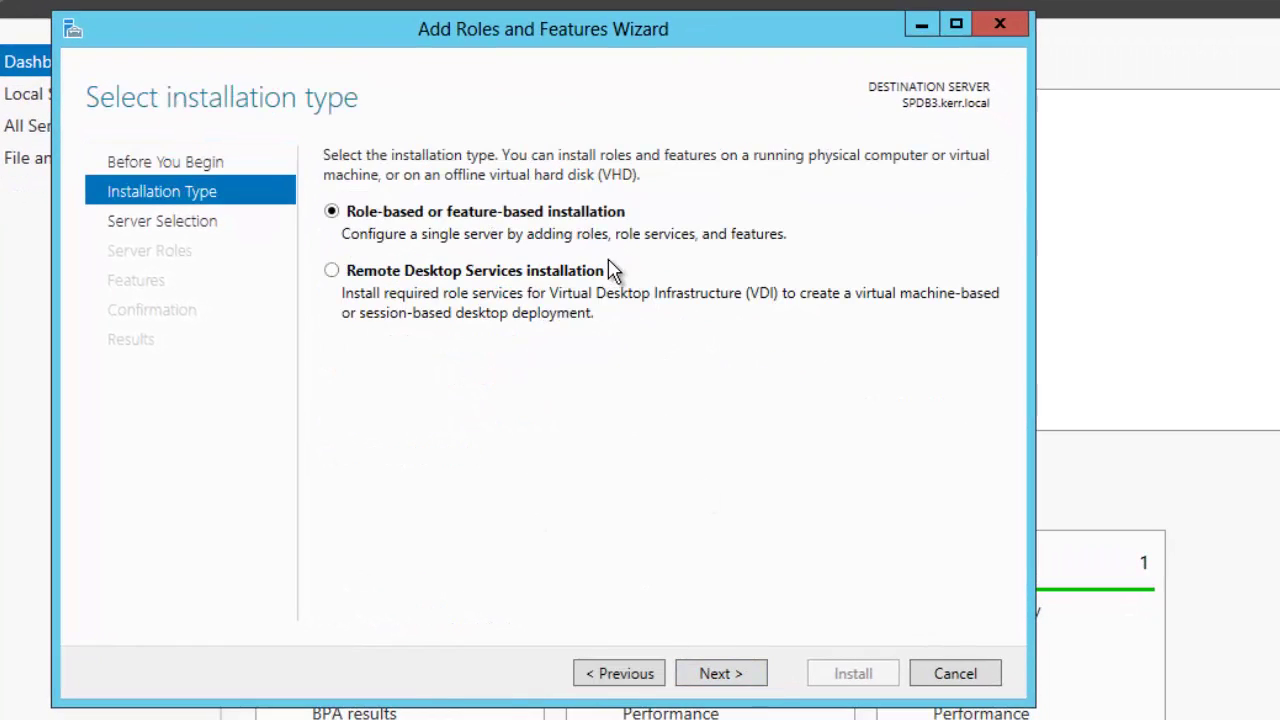
pyautogui.press('Return')
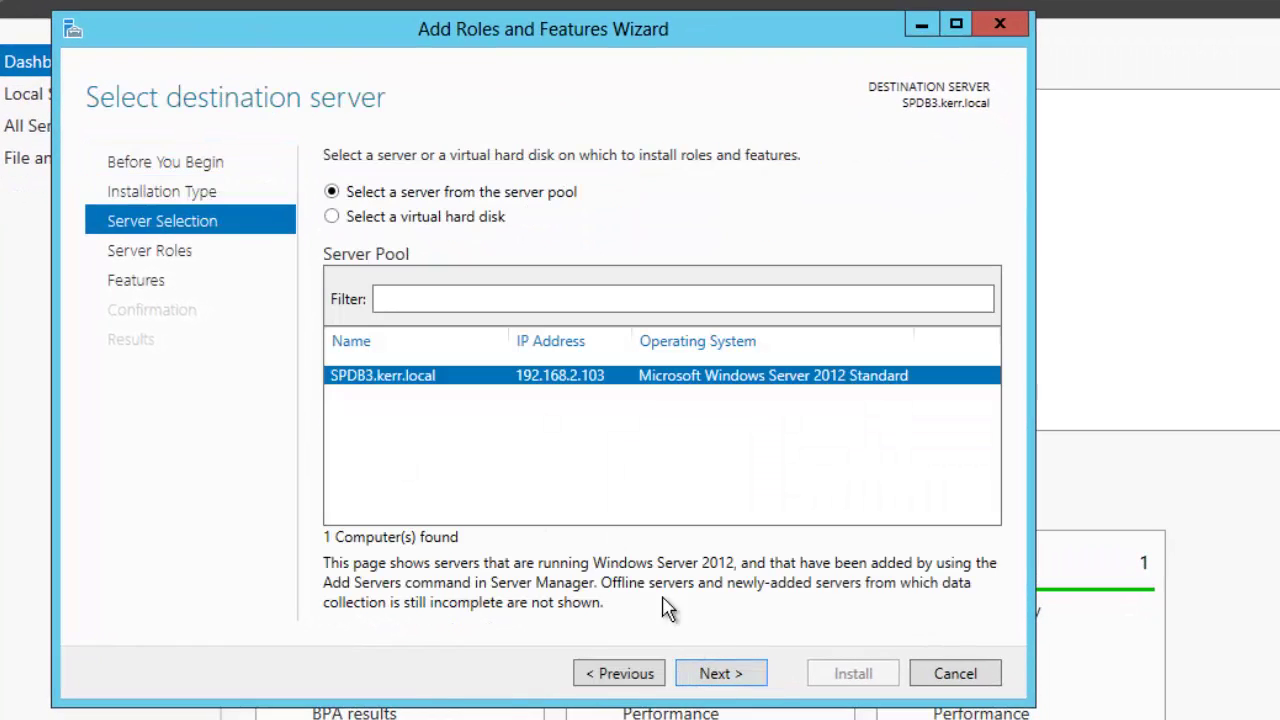
pyautogui.click(721, 673)
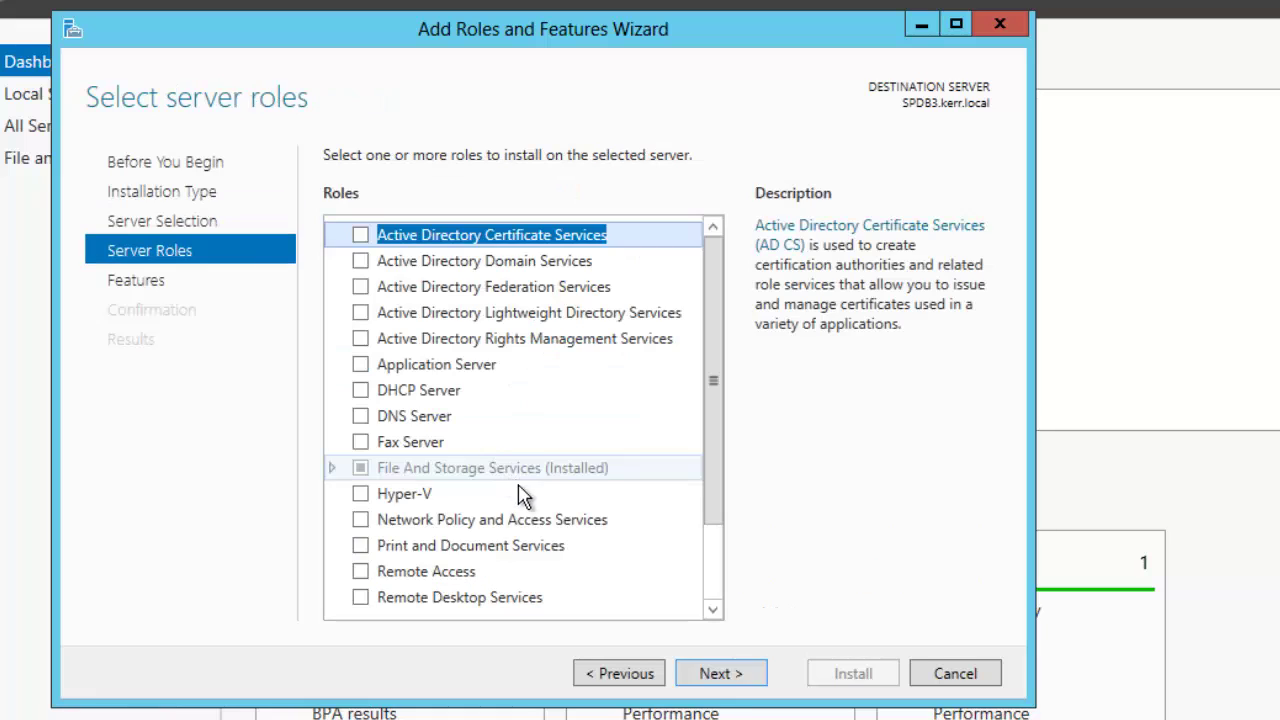
# Step: Skip adding server roles and select .NET Framework 3.5 Features for installation
pyautogui.click(742, 676)
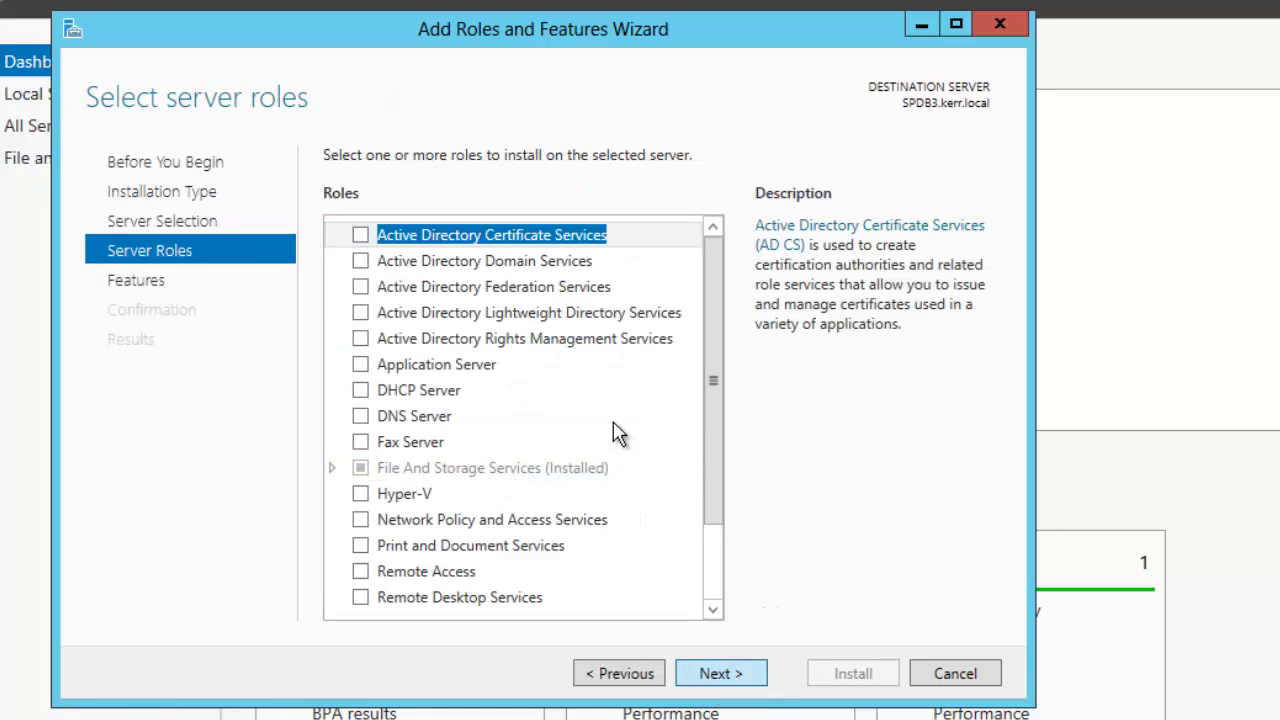
pyautogui.click(360, 234)
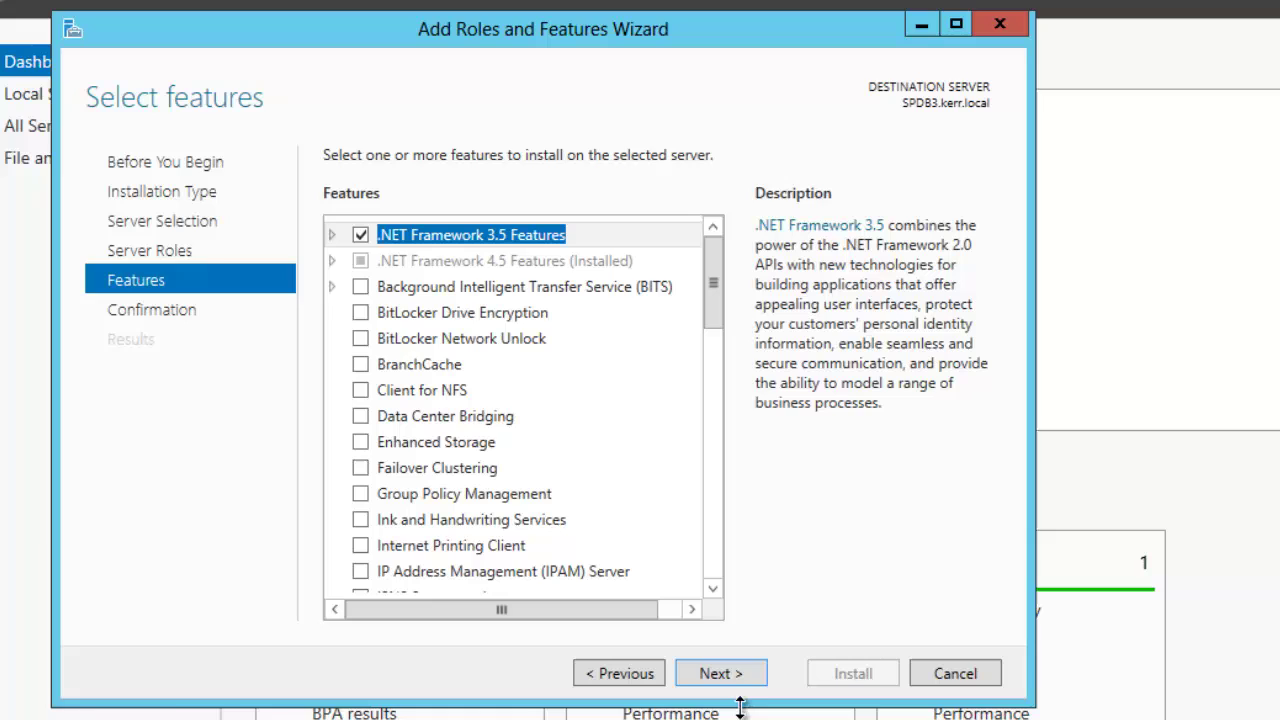
pyautogui.click(734, 683)
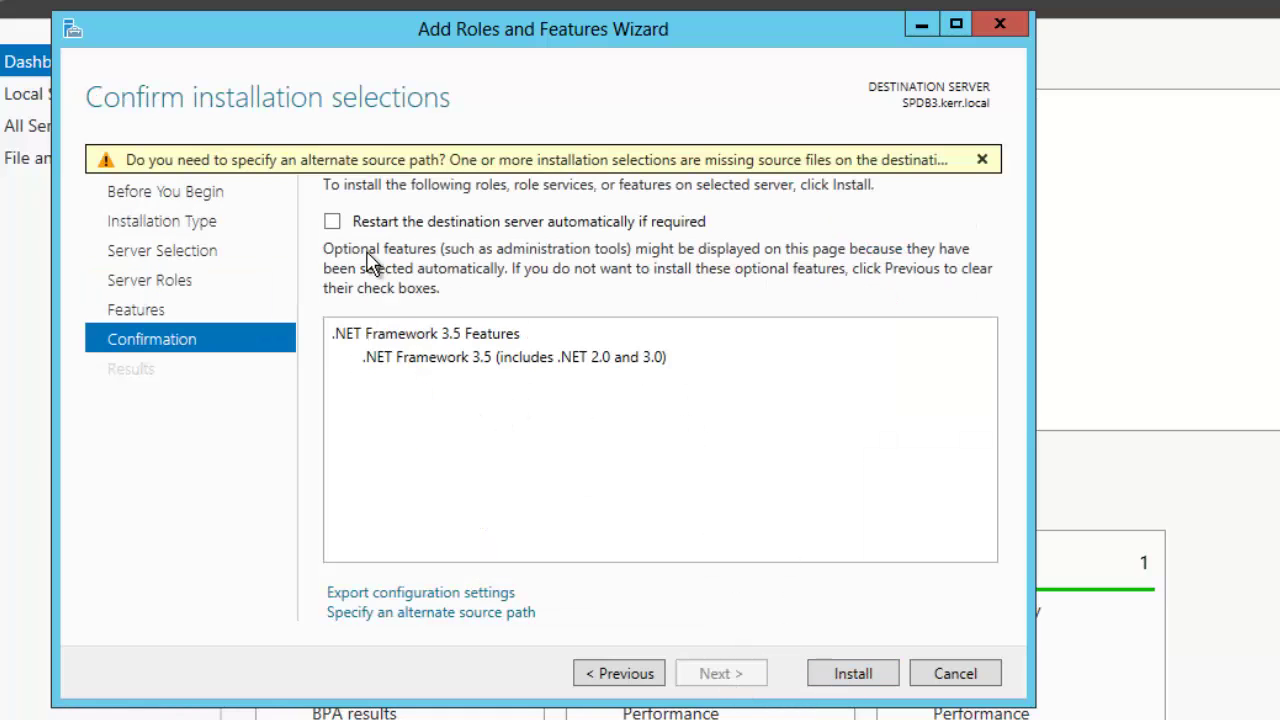
# Step: Allow automatic restart of the destination server, install .NET Framework 3.5, and close the wizard and Server Manager
pyautogui.click(334, 222)
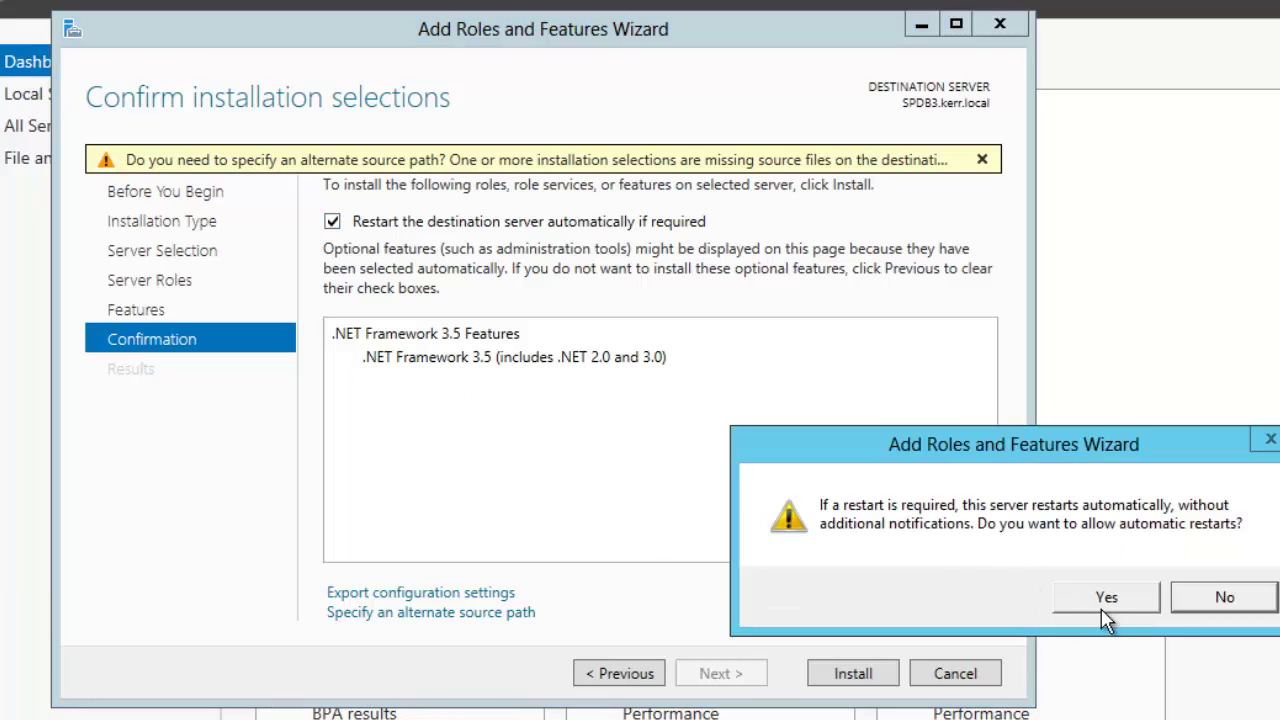
pyautogui.click(1108, 604)
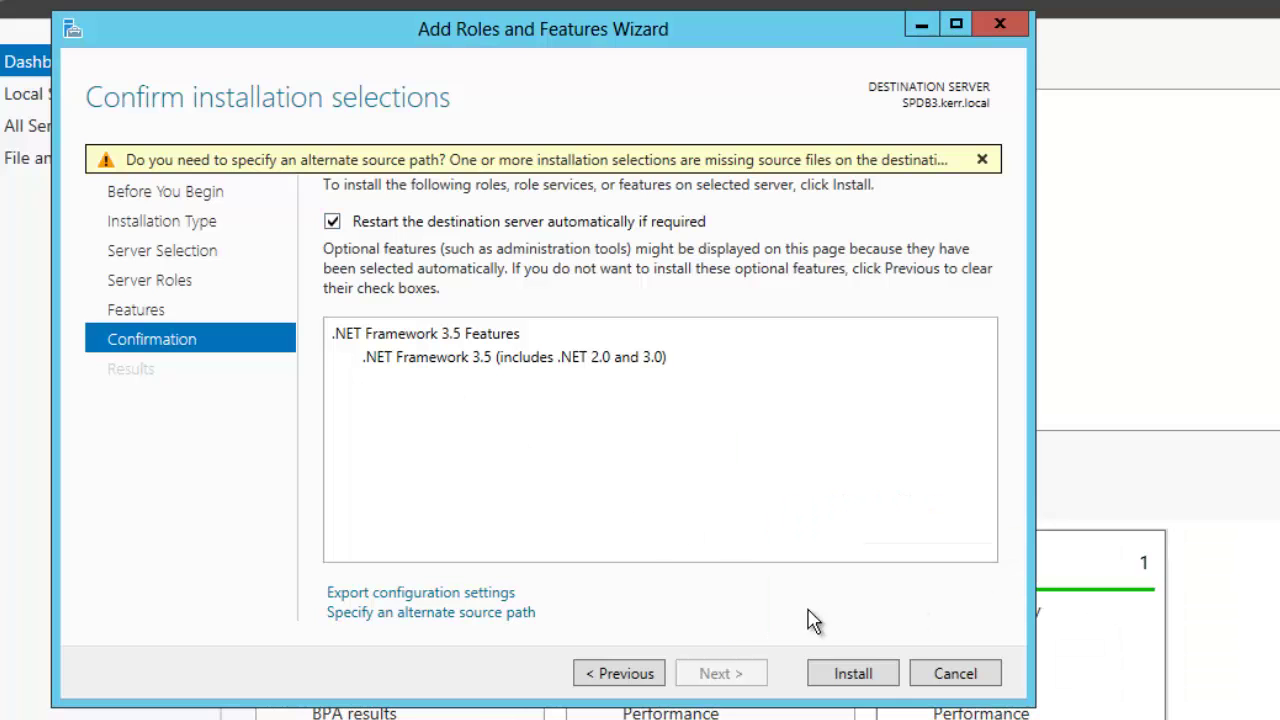
pyautogui.click(853, 675)
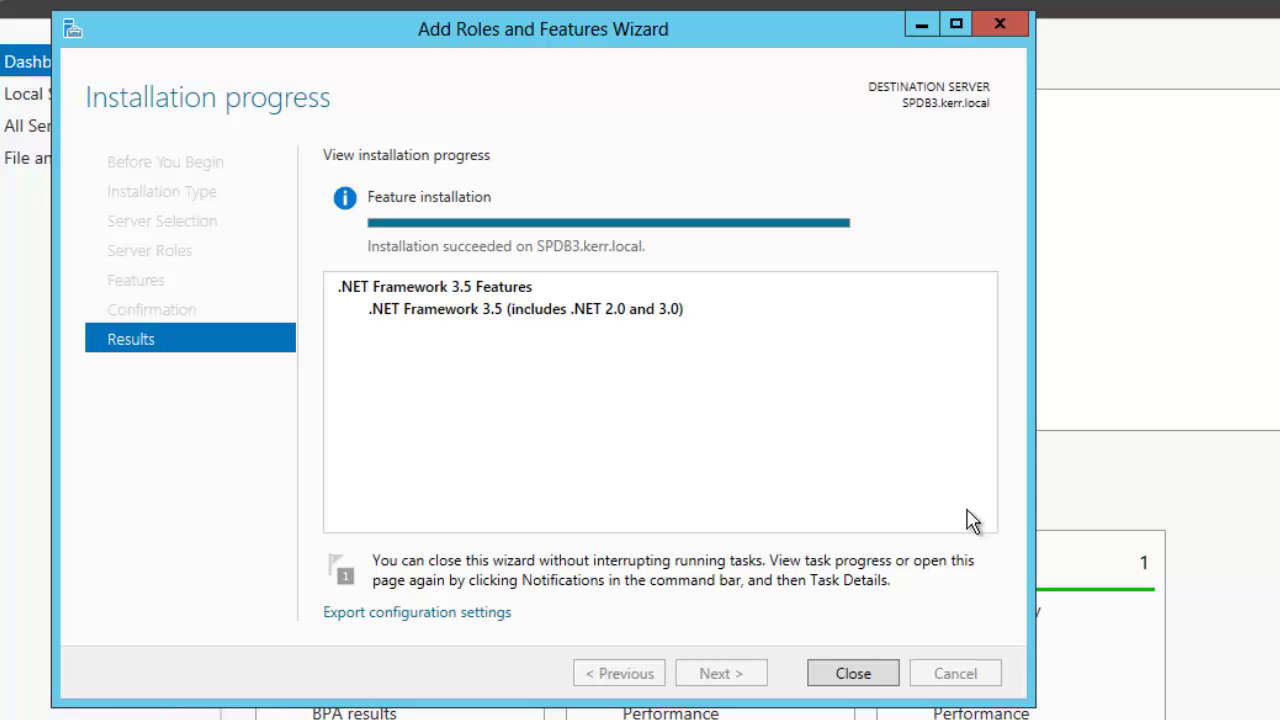
pyautogui.click(872, 678)
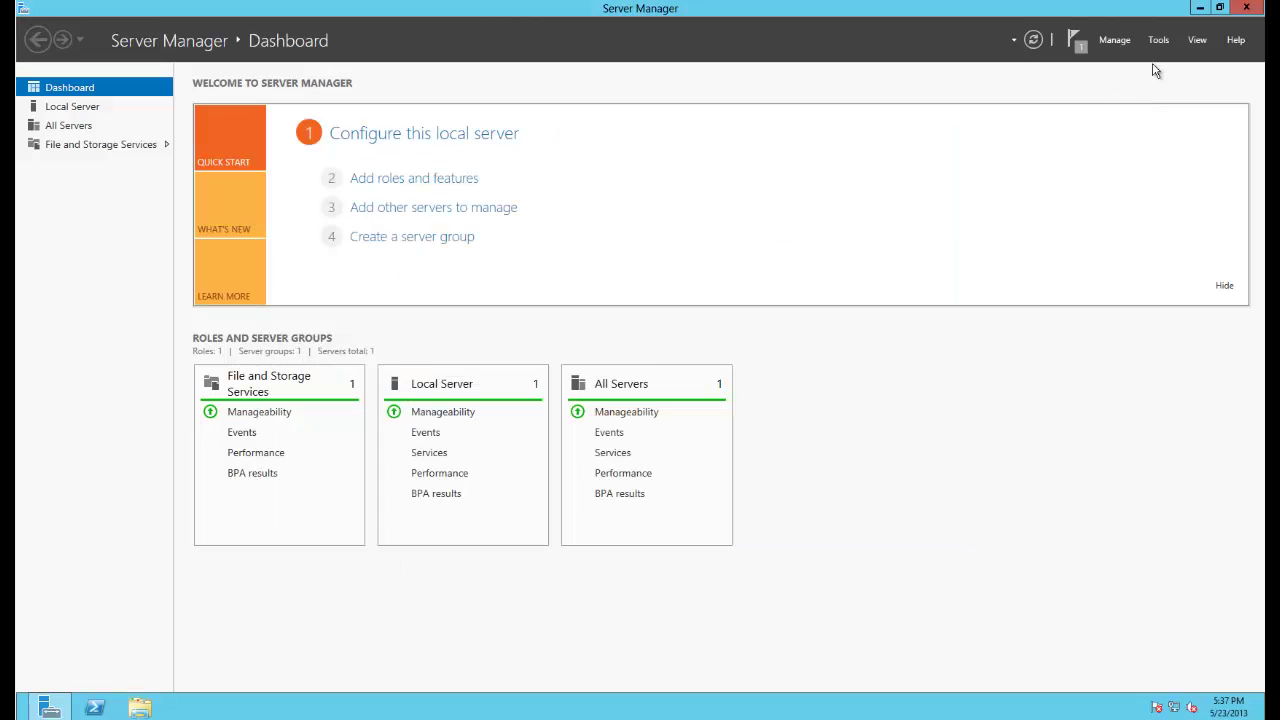
pyautogui.click(1246, 8)
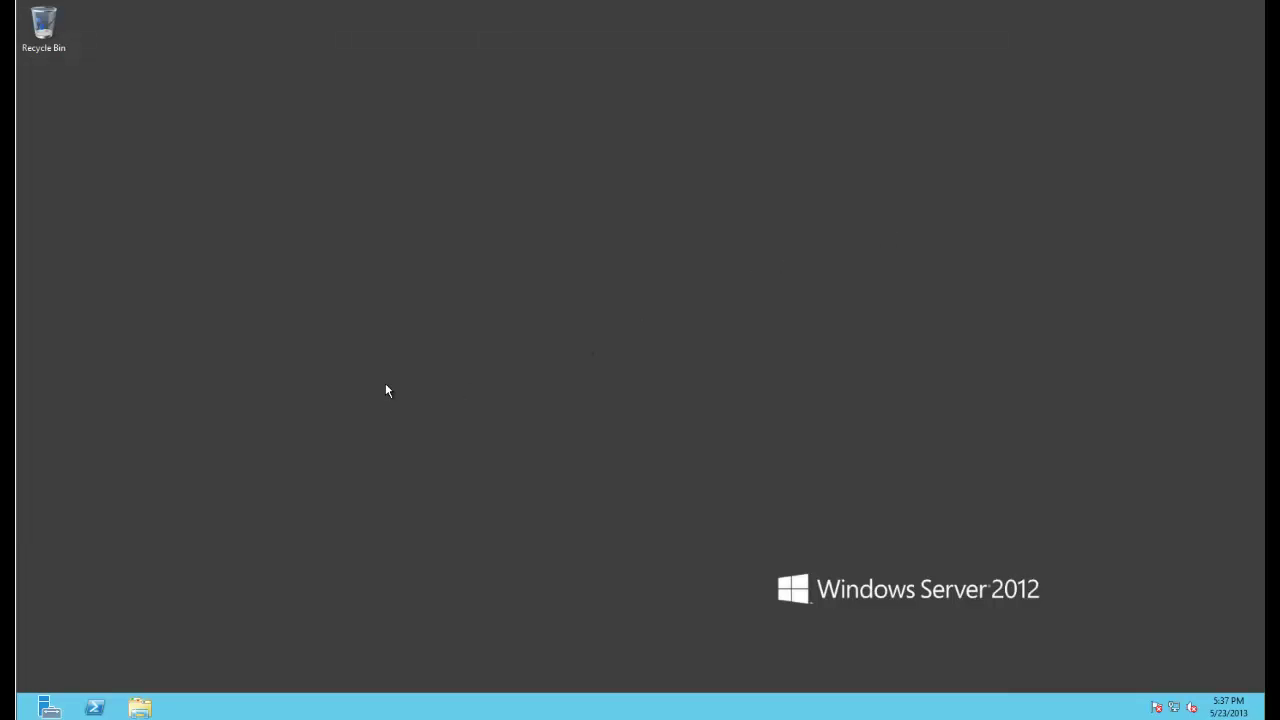
# Step: Launch the SQL Server 2012 setup program from DVD Drive (D:) SQLServer and allow it to make changes
pyautogui.click(140, 707)
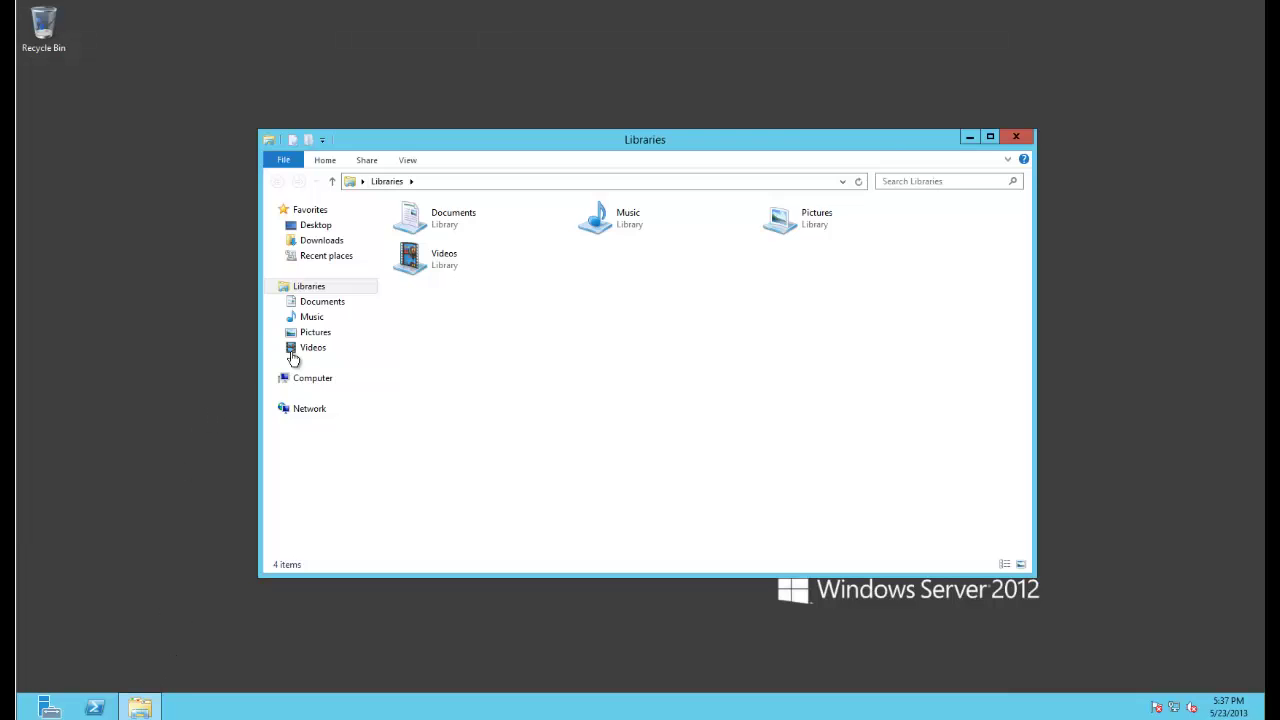
pyautogui.click(300, 377)
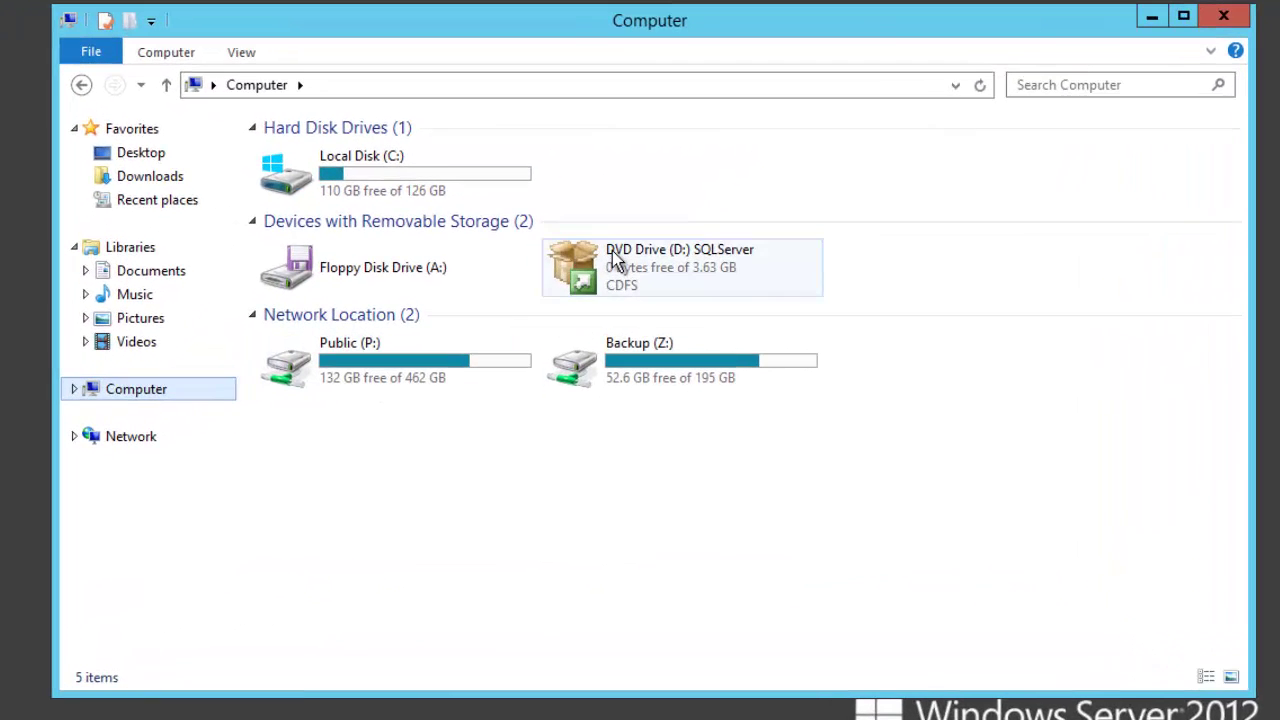
pyautogui.doubleClick(614, 258)
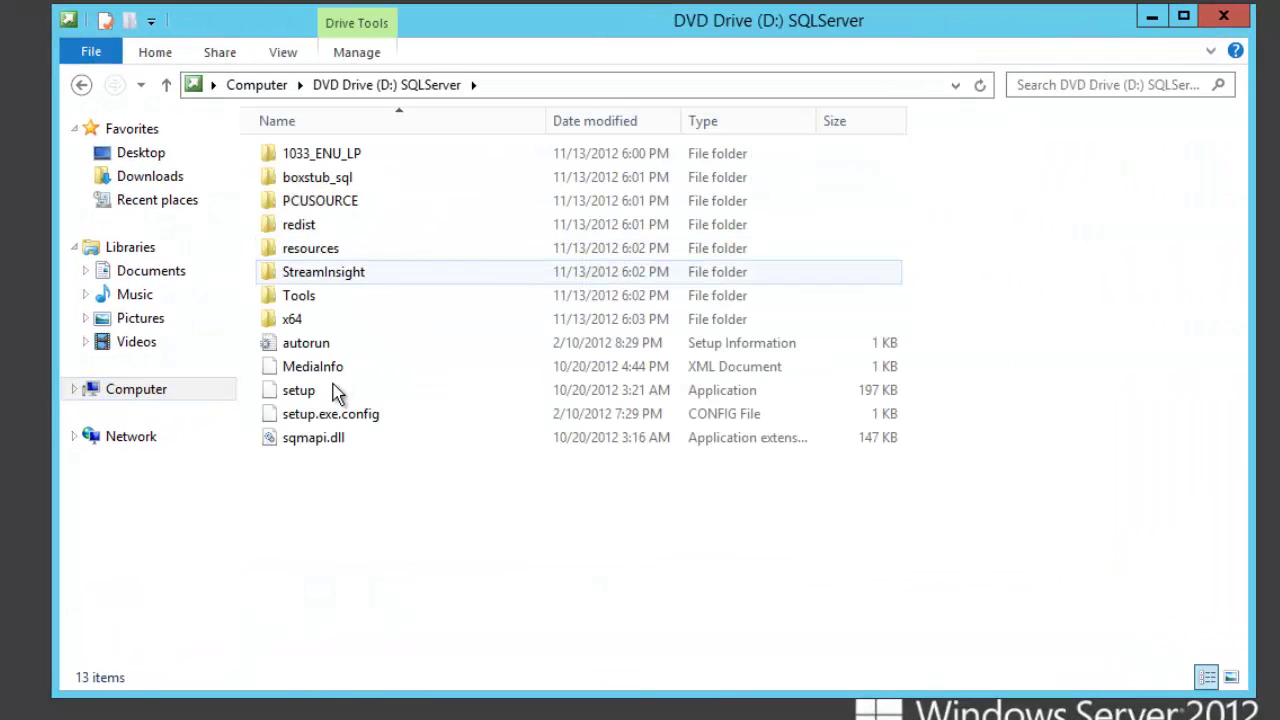
pyautogui.doubleClick(301, 396)
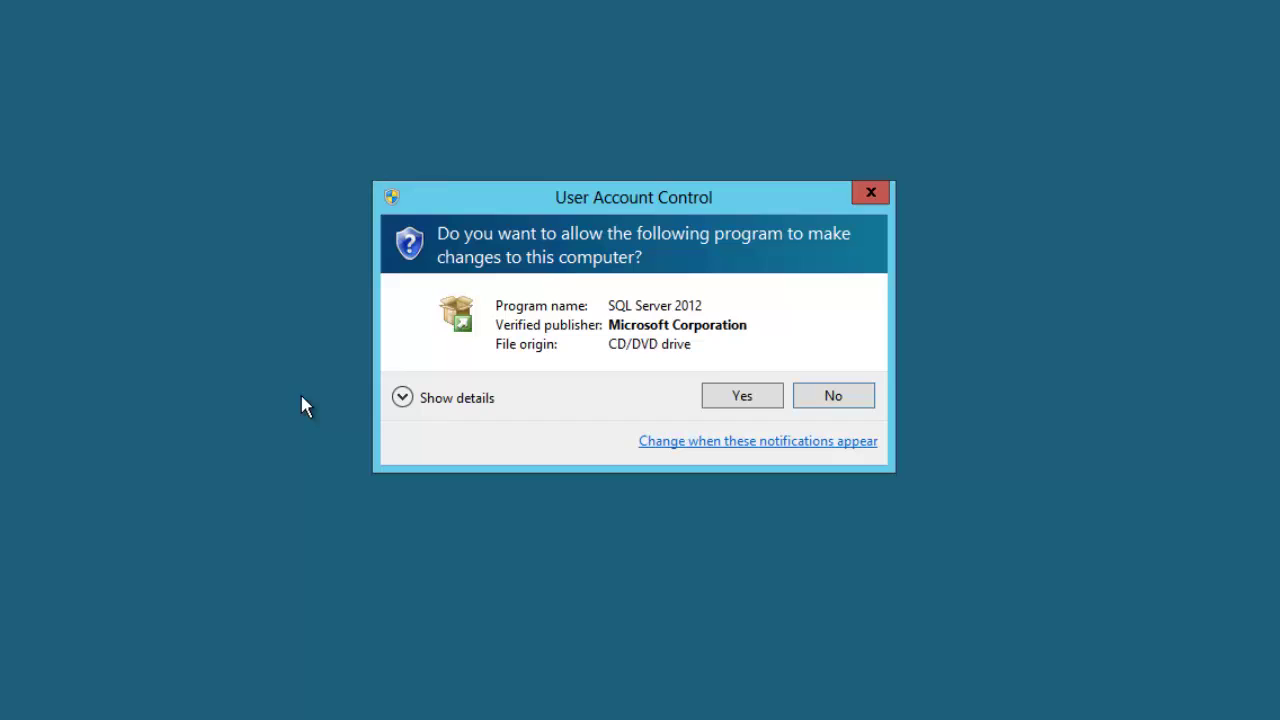
pyautogui.click(745, 397)
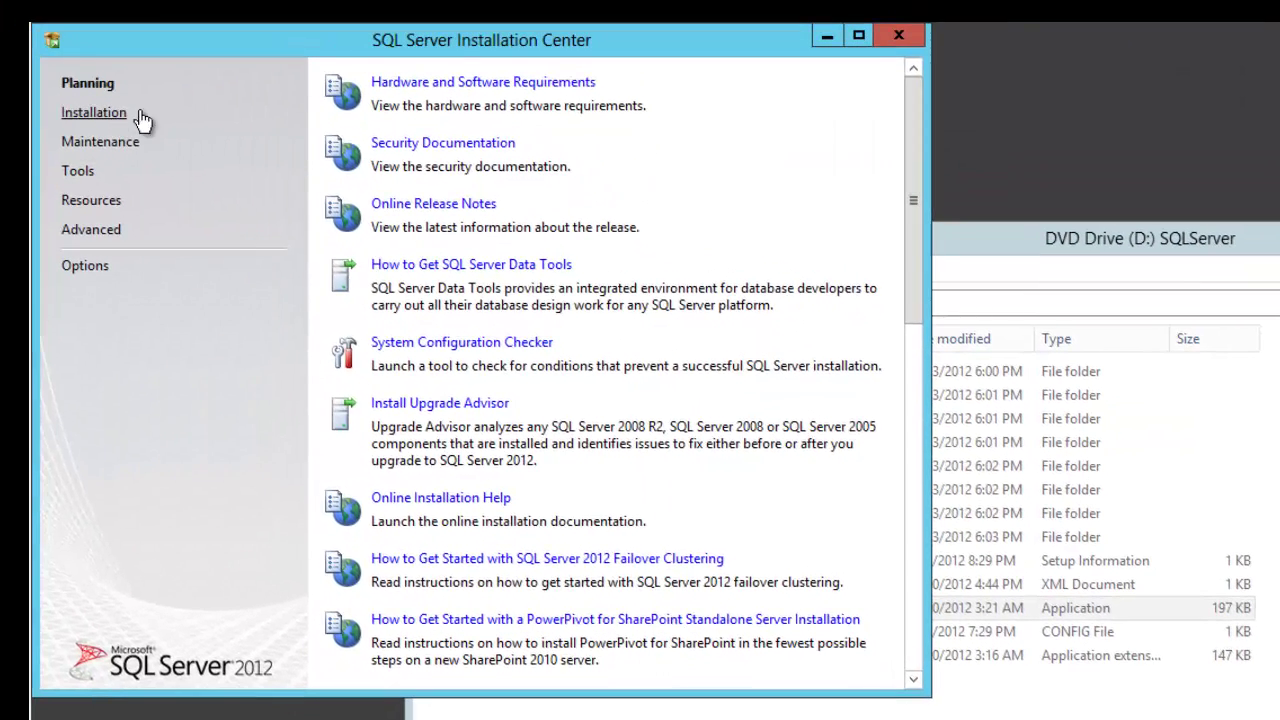
# Step: Start a new SQL Server installation, continue past the setup support rules and accept the prefilled product key
pyautogui.click(142, 120)
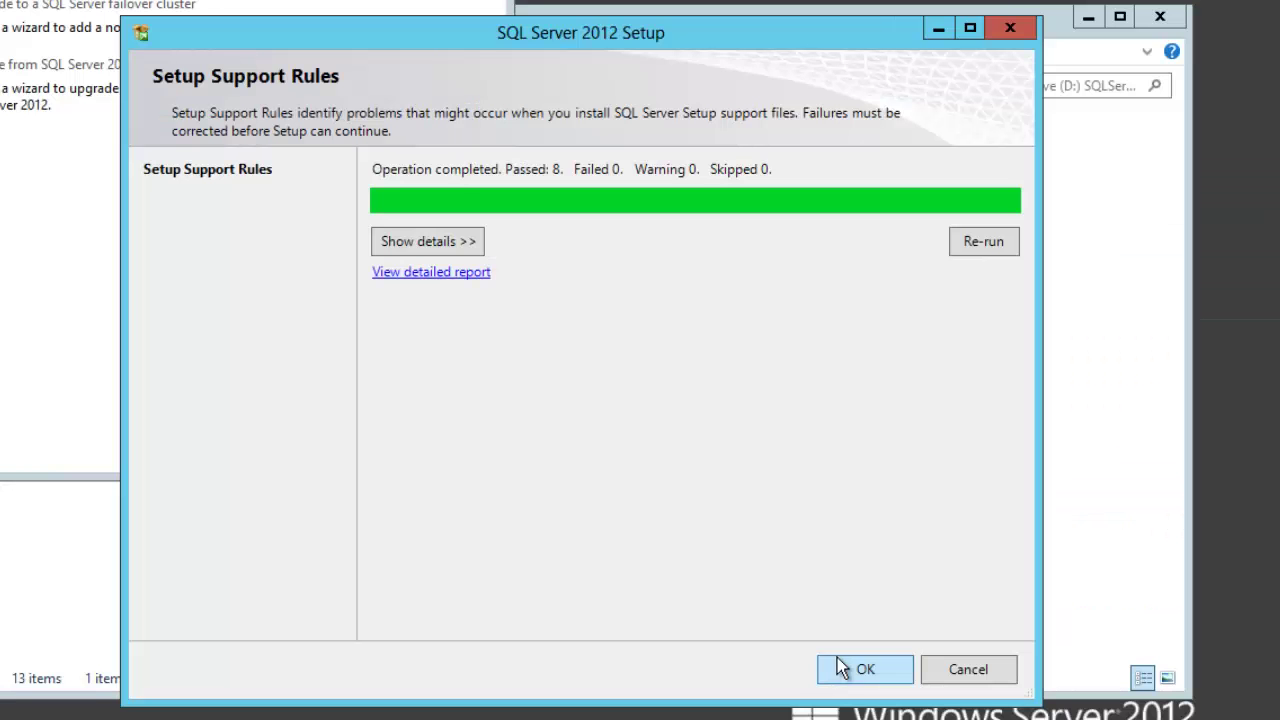
pyautogui.click(855, 670)
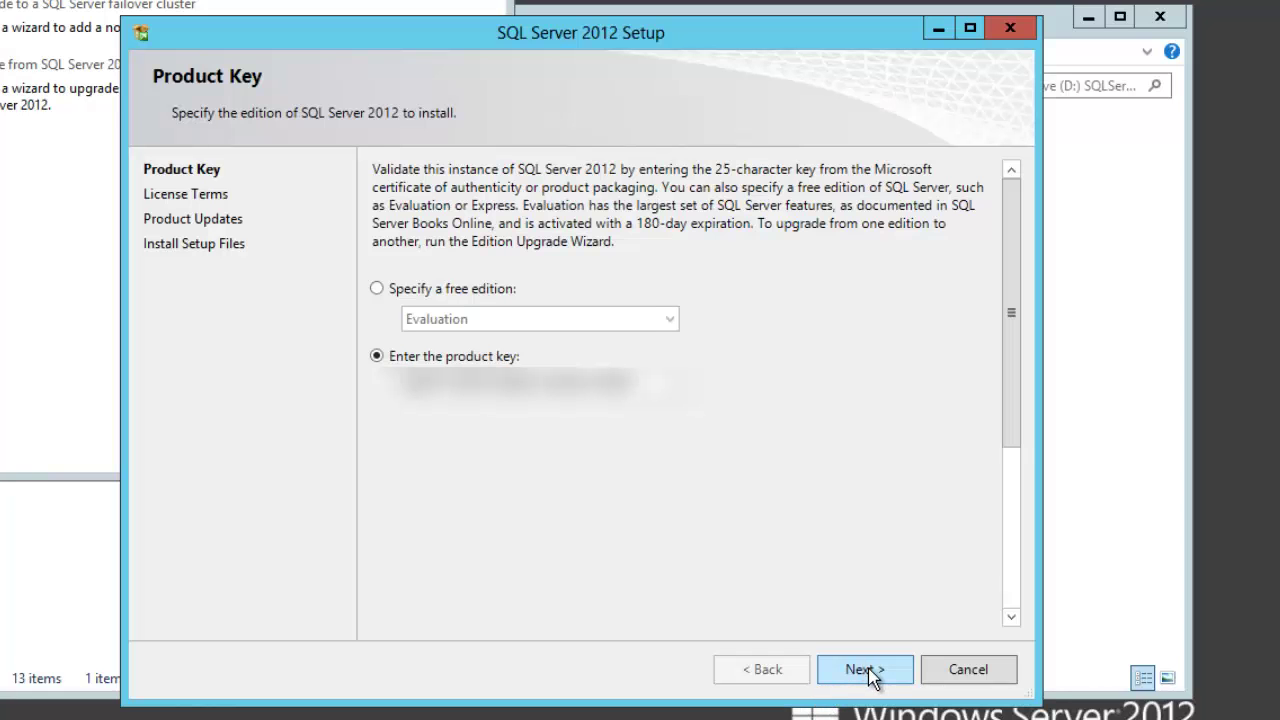
pyautogui.click(868, 673)
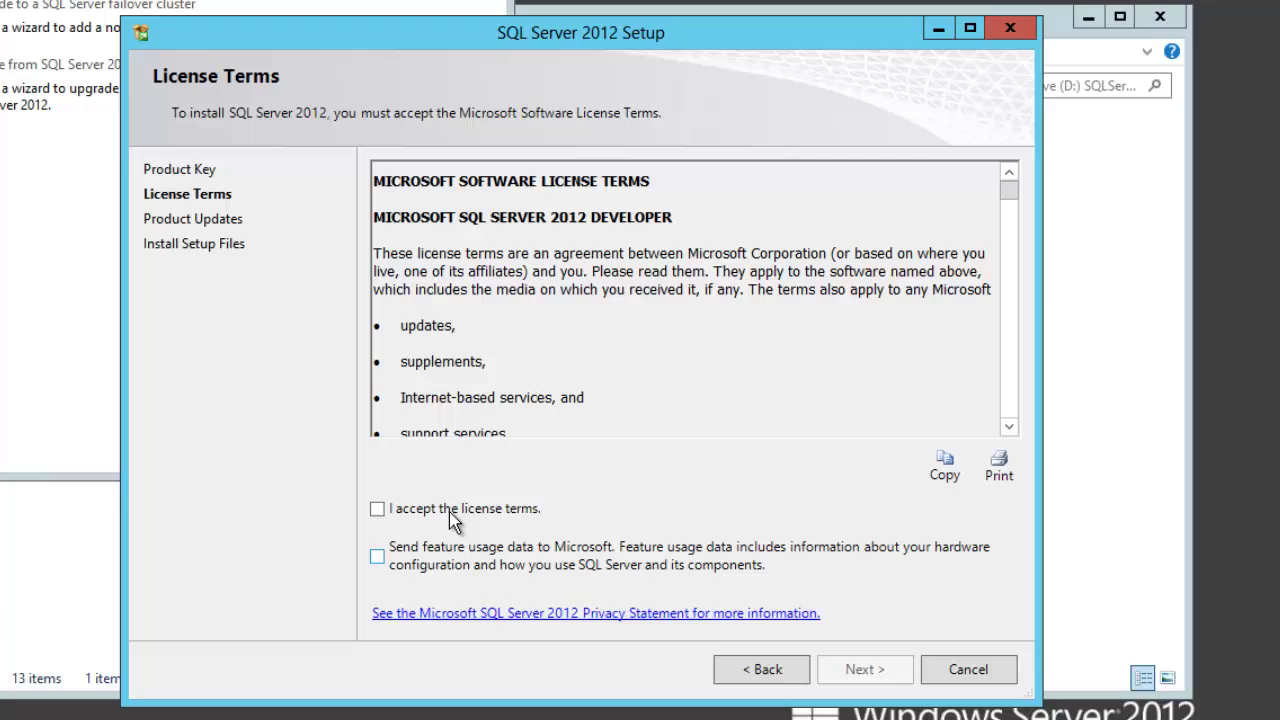
# Step: Accept the license terms, enable sending feature usage data to Microsoft, and continue with SQL Server product updates included
pyautogui.click(454, 510)
pyautogui.click(460, 558)
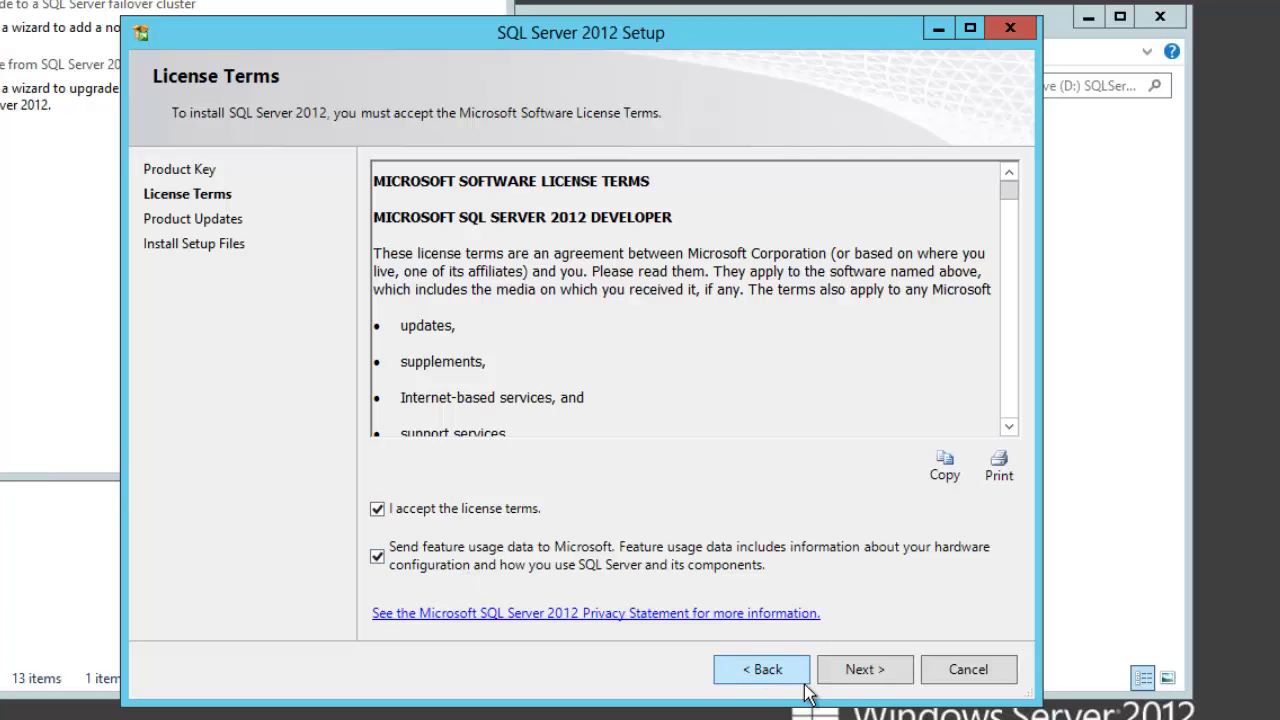
pyautogui.click(866, 672)
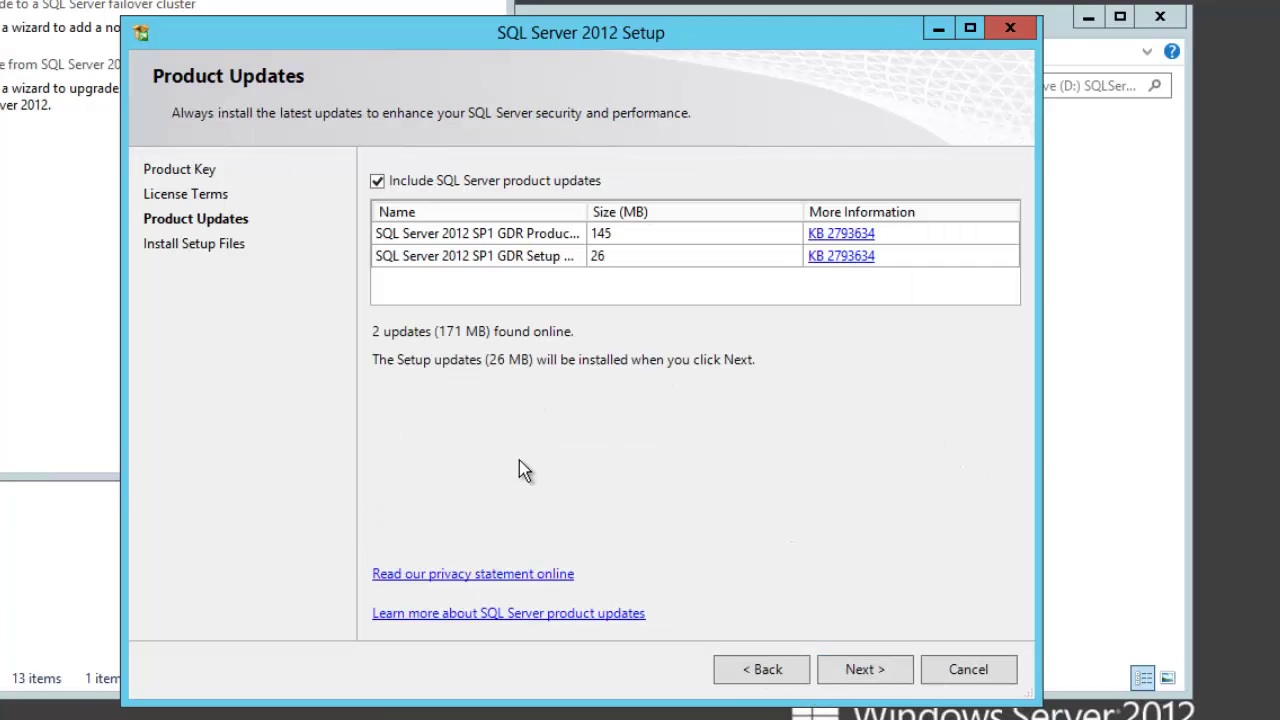
pyautogui.click(866, 672)
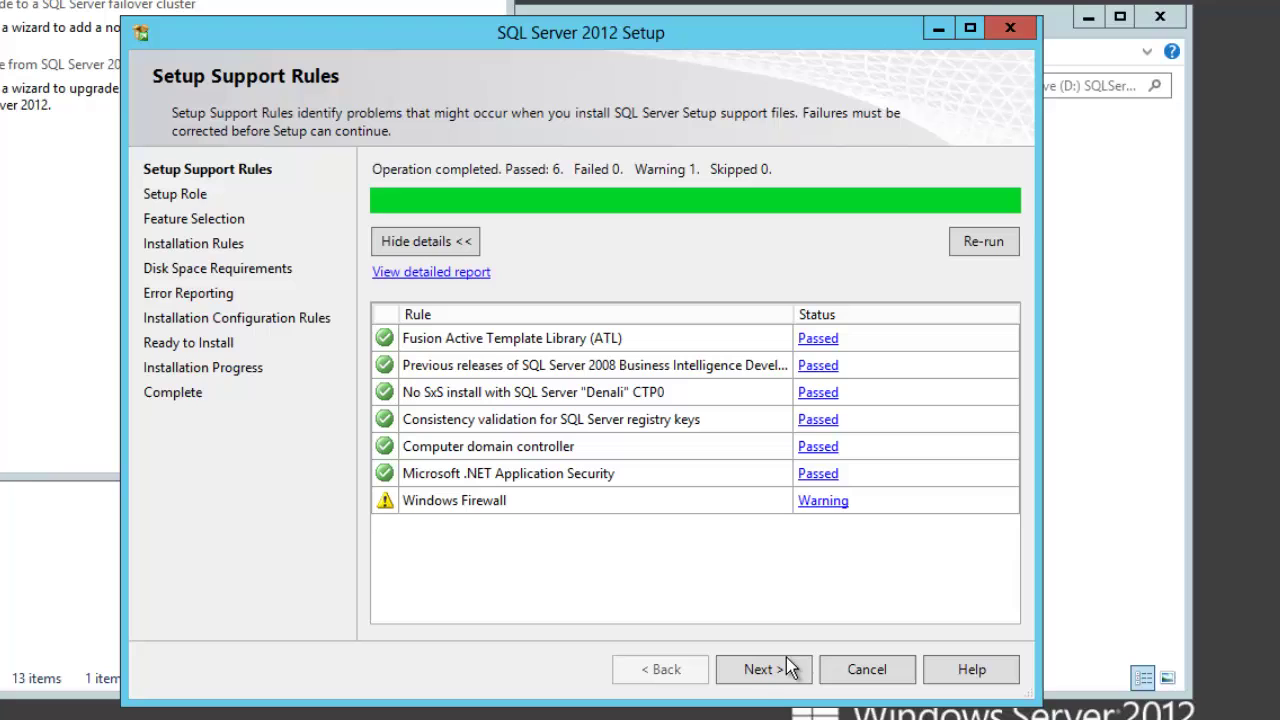
# Step: Choose the SQL Server PowerPivot for SharePoint setup role without adding the Database Relational Engine Services
pyautogui.click(765, 676)
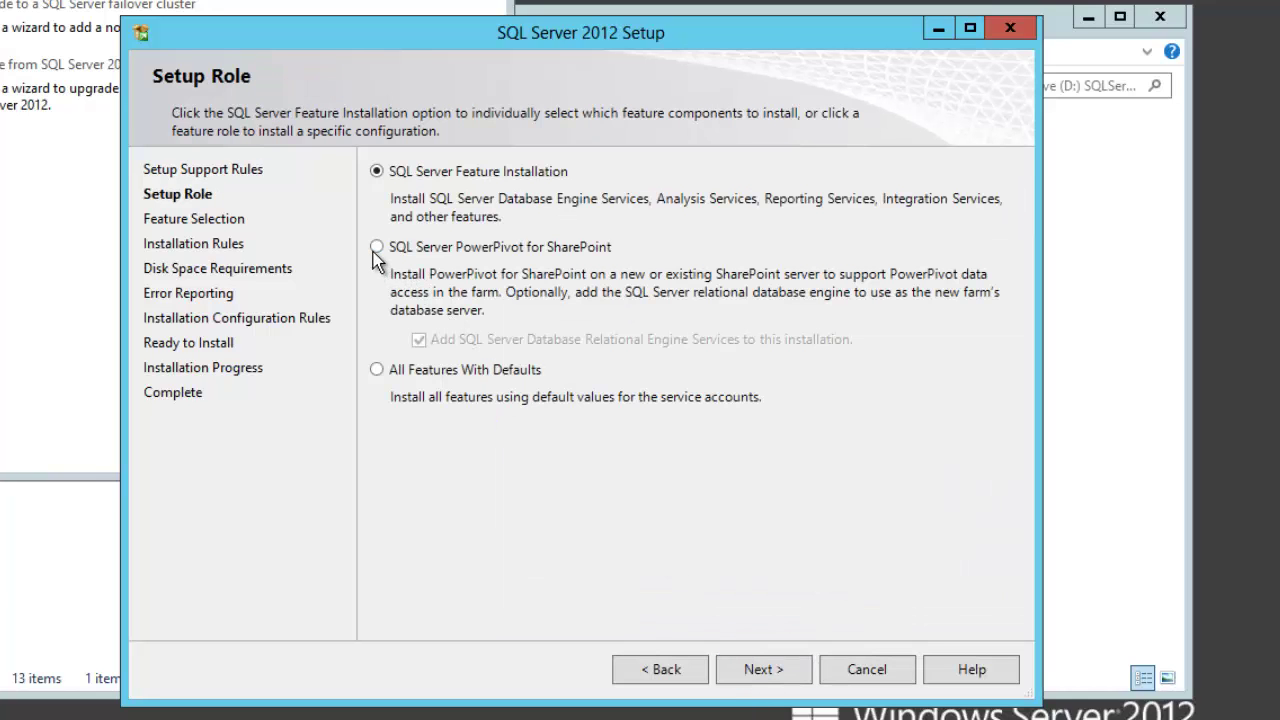
pyautogui.click(383, 250)
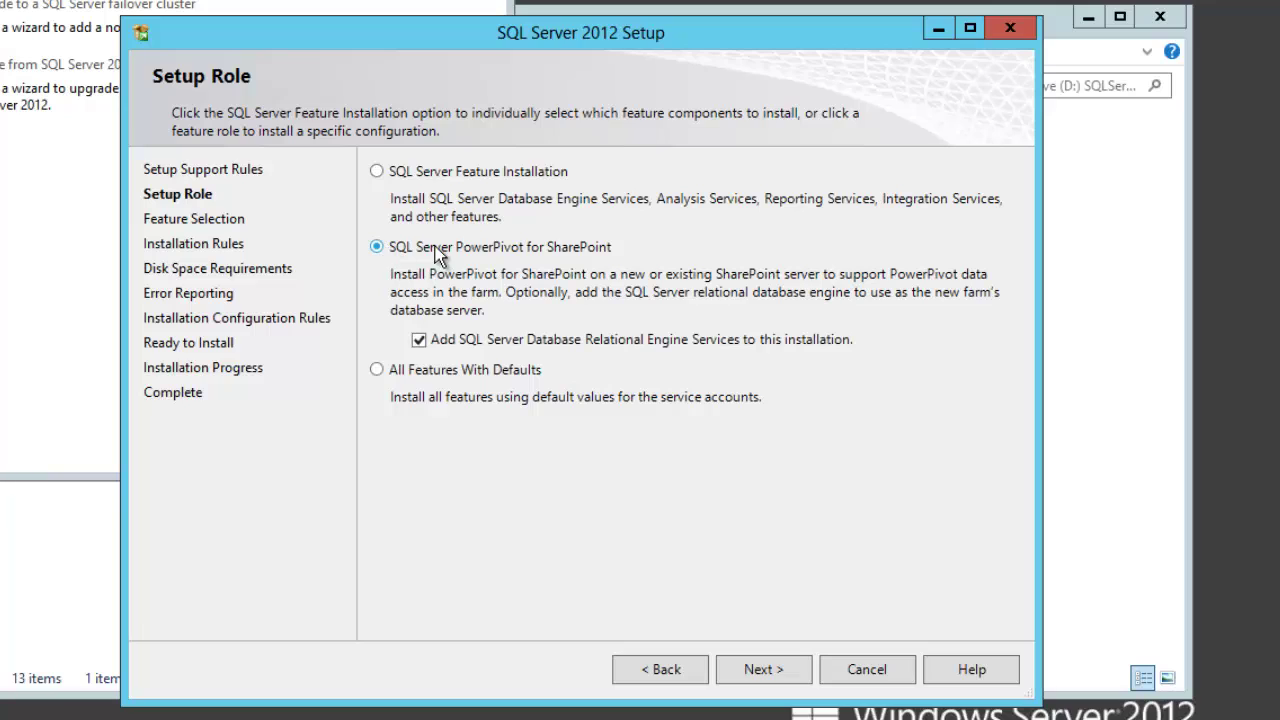
pyautogui.click(419, 341)
pyautogui.click(752, 671)
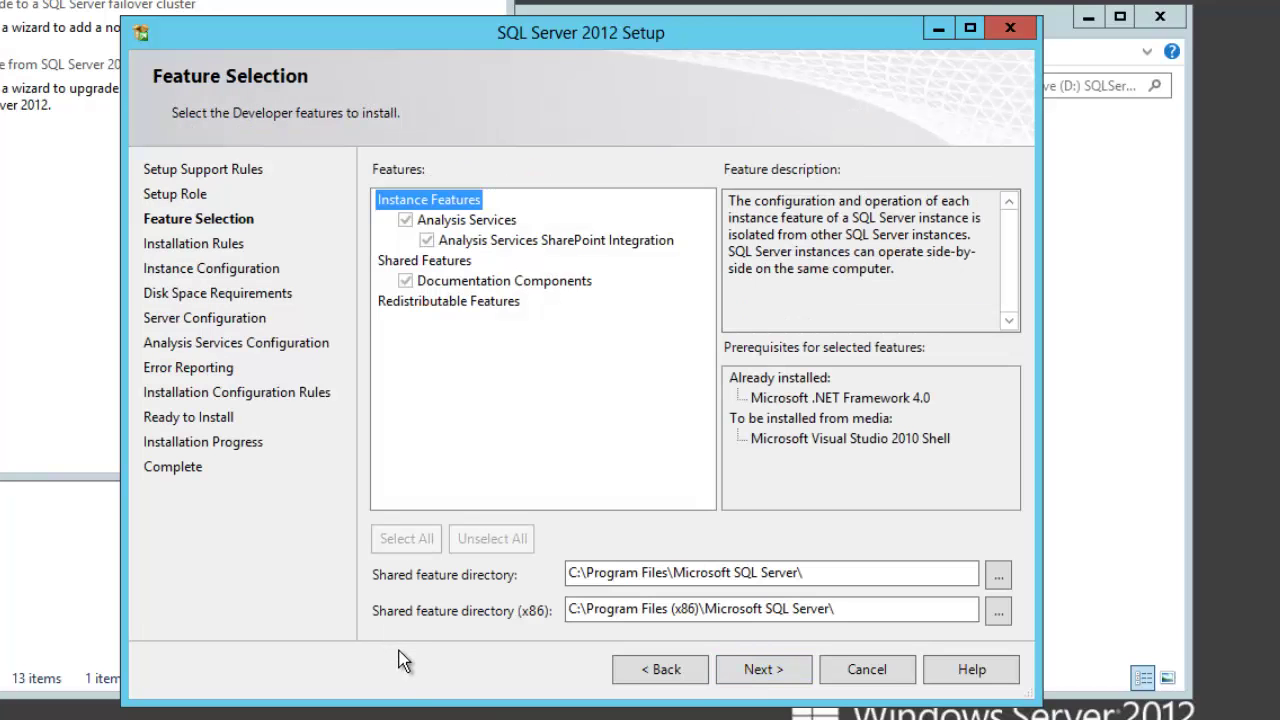
# Step: Accept the preselected features, default directories and POWERPIVOT instance ID, and continue through the disk space requirements to Server Configuration
pyautogui.click(757, 671)
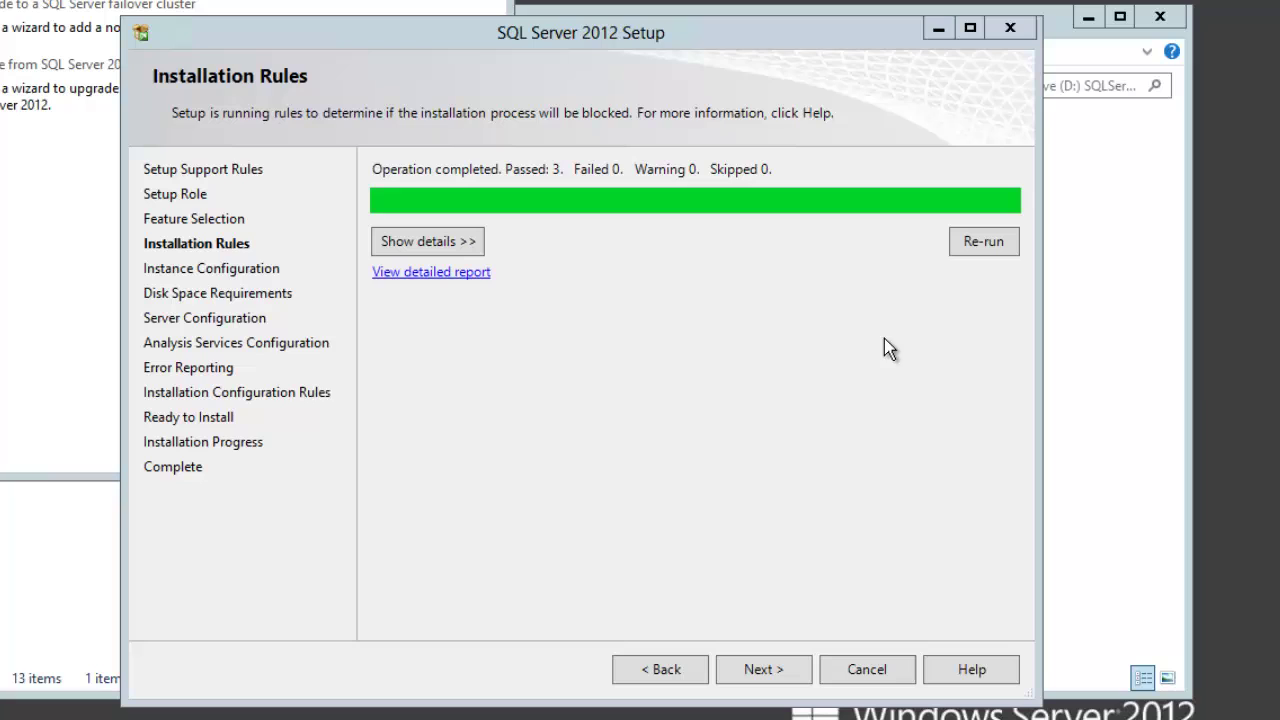
pyautogui.click(766, 674)
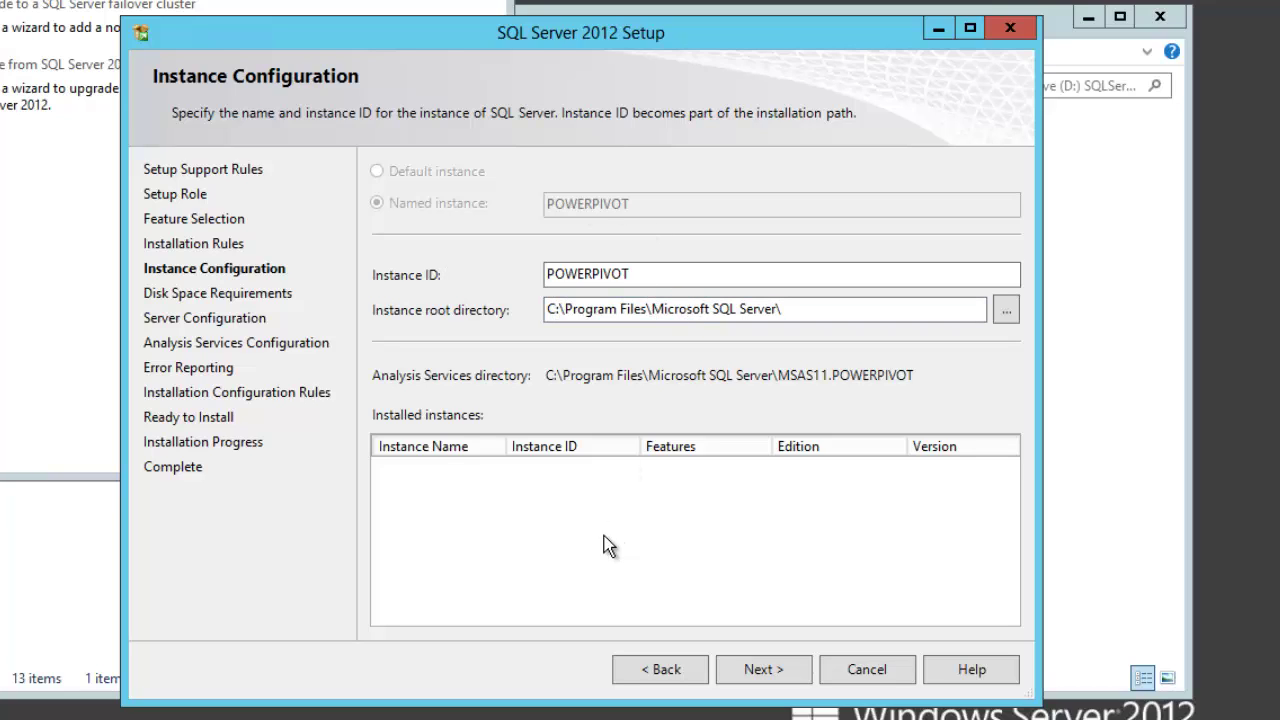
pyautogui.click(762, 672)
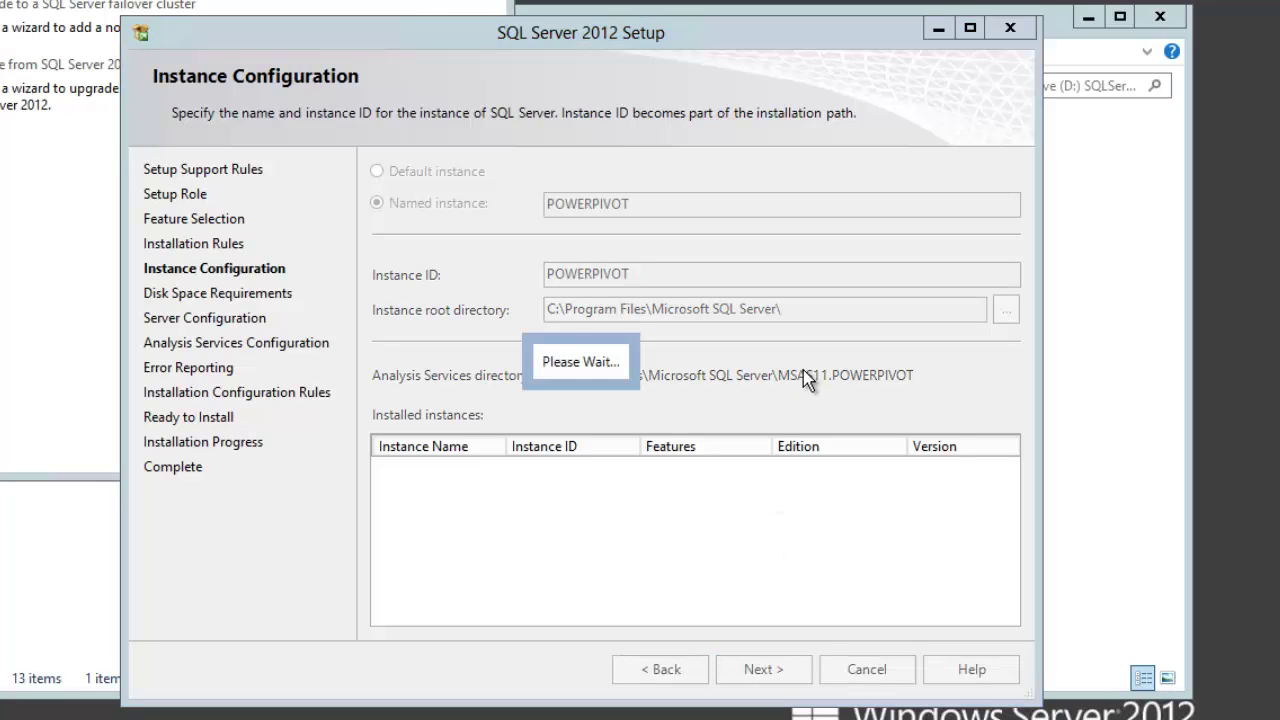
pyautogui.click(760, 670)
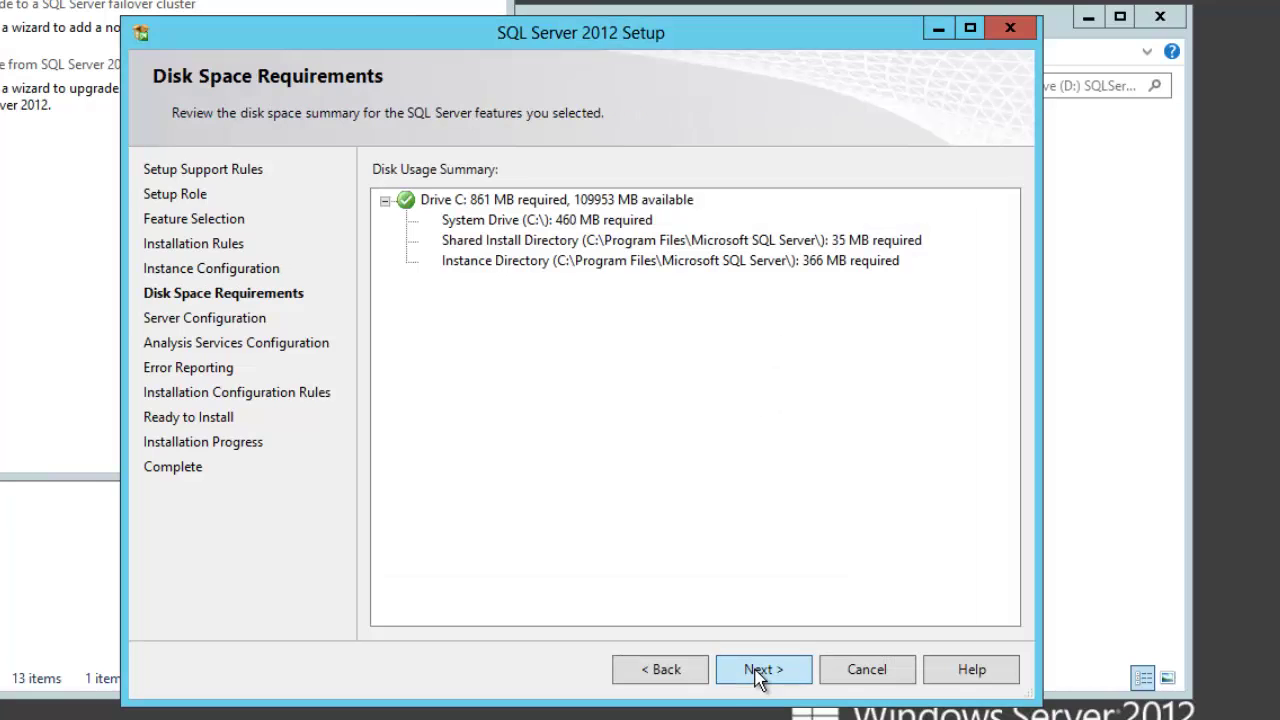
# Step: Set the SQL Server Analysis Services account to kerr\svc_sp_db and enter the account password
pyautogui.click(650, 275)
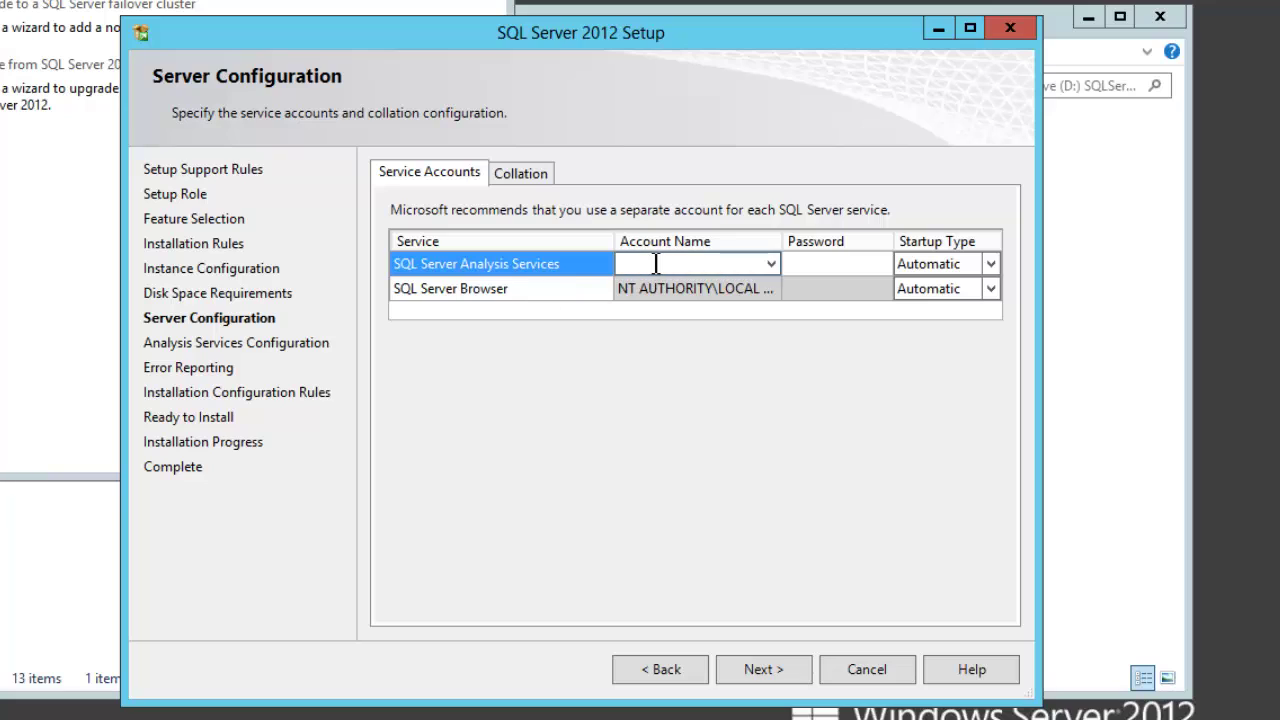
pyautogui.click(658, 263)
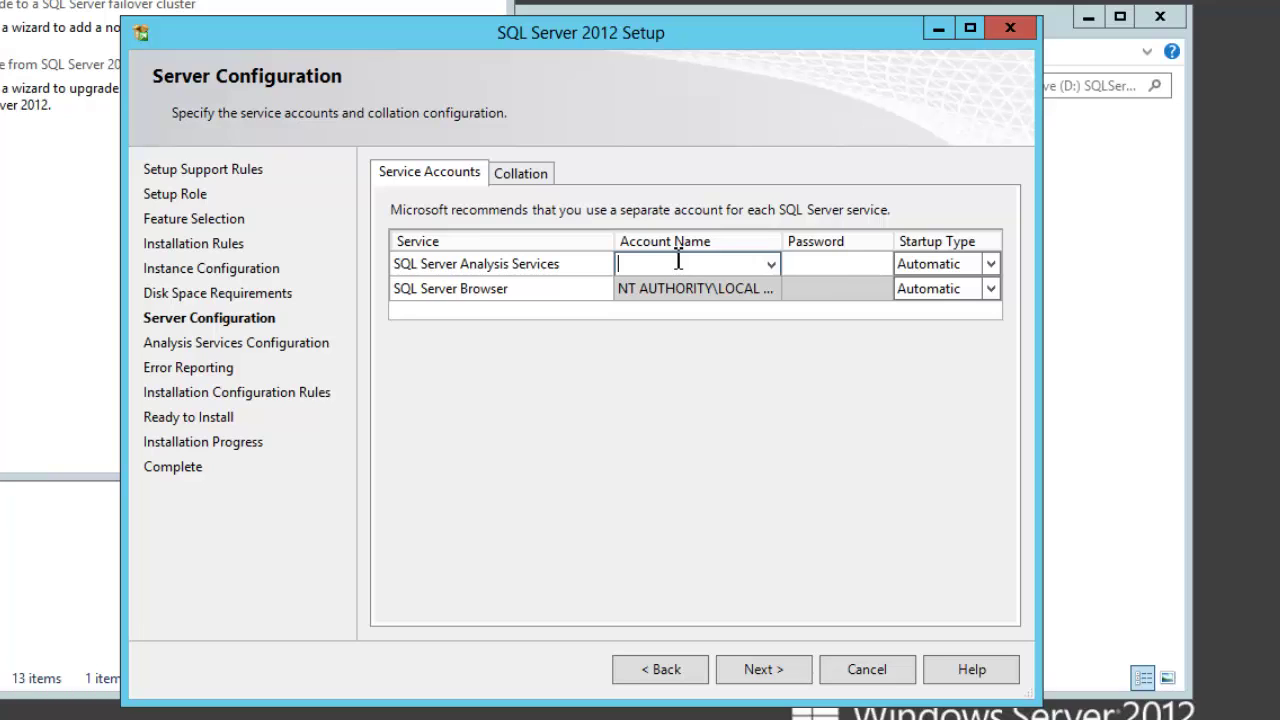
pyautogui.write('kerr\\svc_sp_db')
pyautogui.press('Tab')
pyautogui.write('**********')
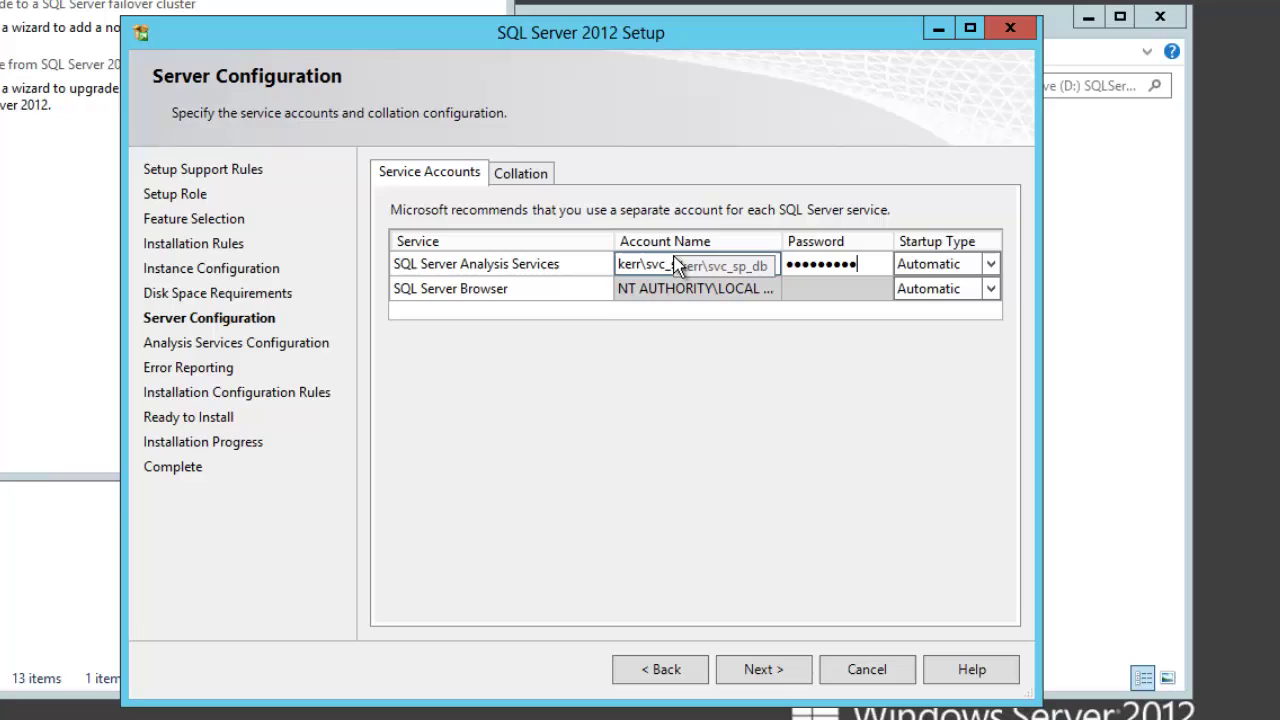
# Step: Accept the service account settings and add the current user as an Analysis Services administrator
pyautogui.press('Tab')
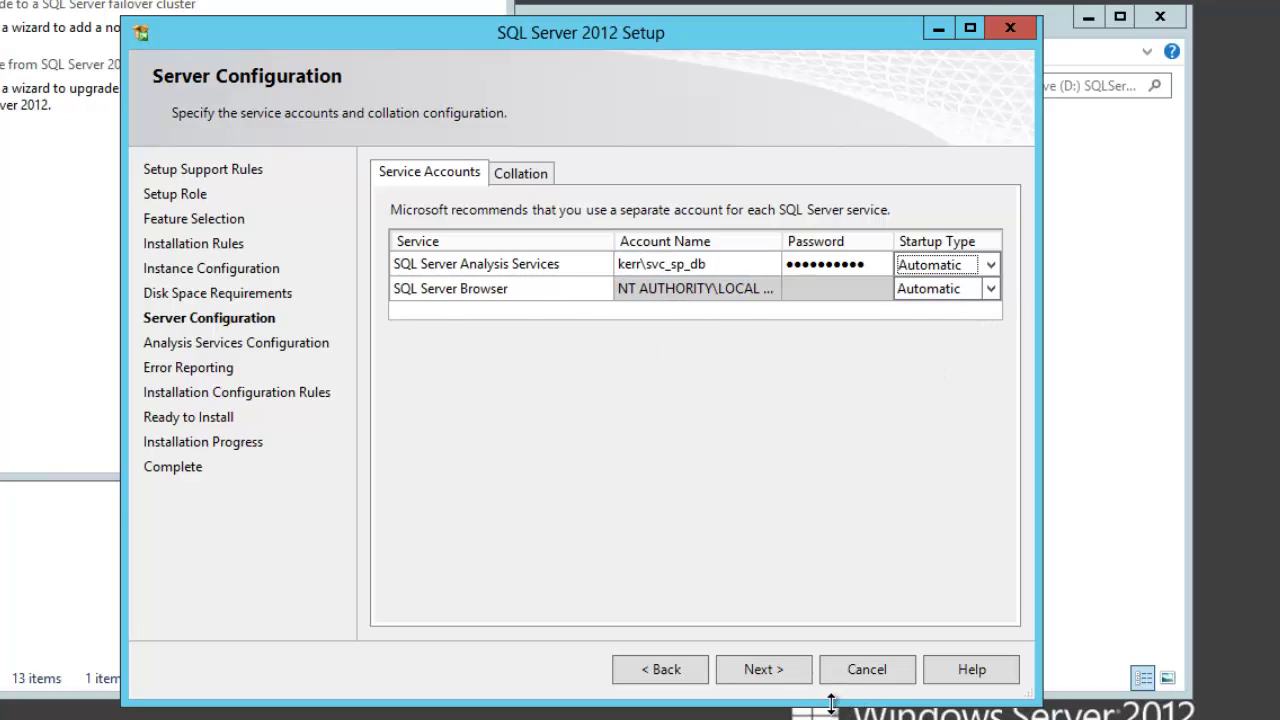
pyautogui.click(785, 670)
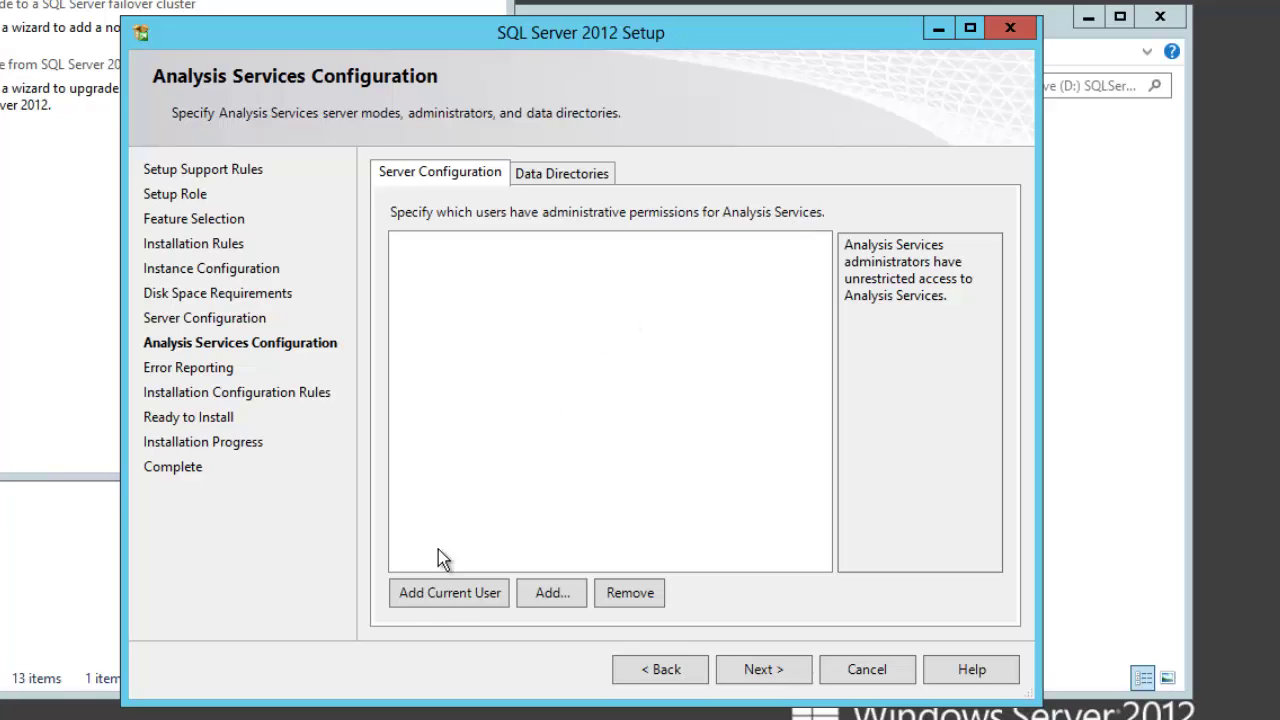
pyautogui.click(445, 600)
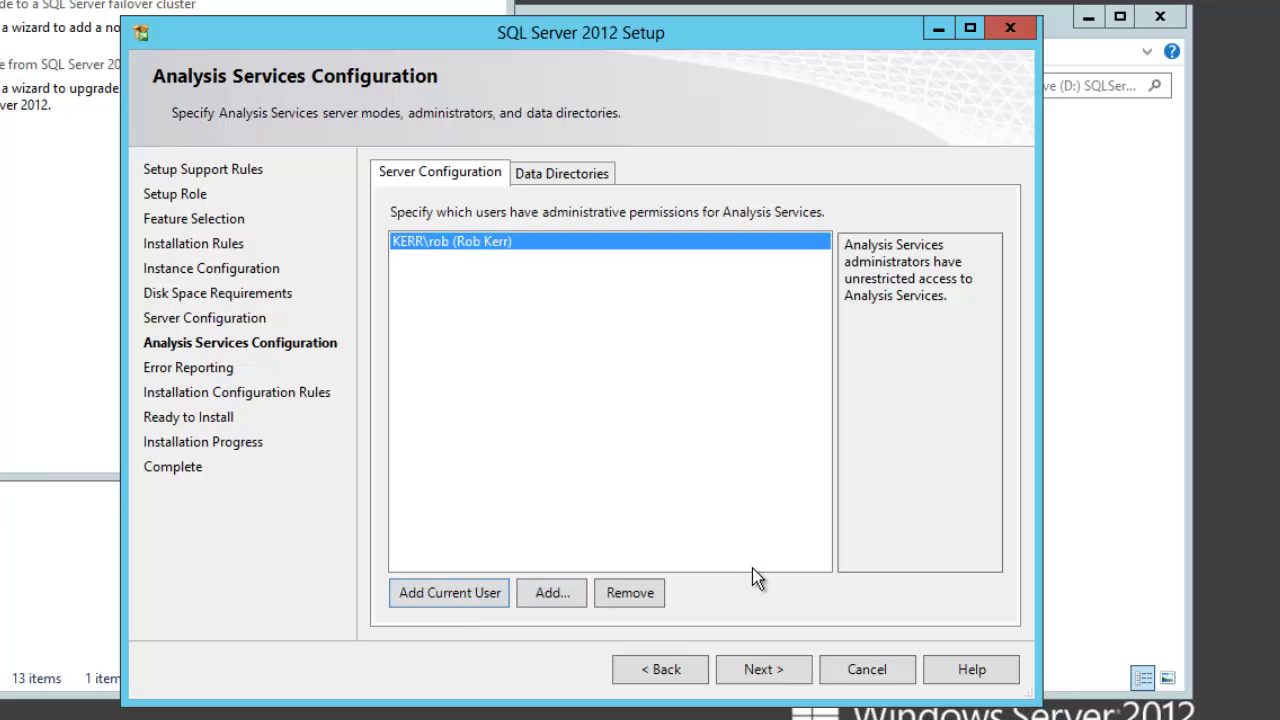
# Step: Add the svc_sp_bi and svc_sp_farm service accounts as Analysis Services administrators after checking their names
pyautogui.click(551, 593)
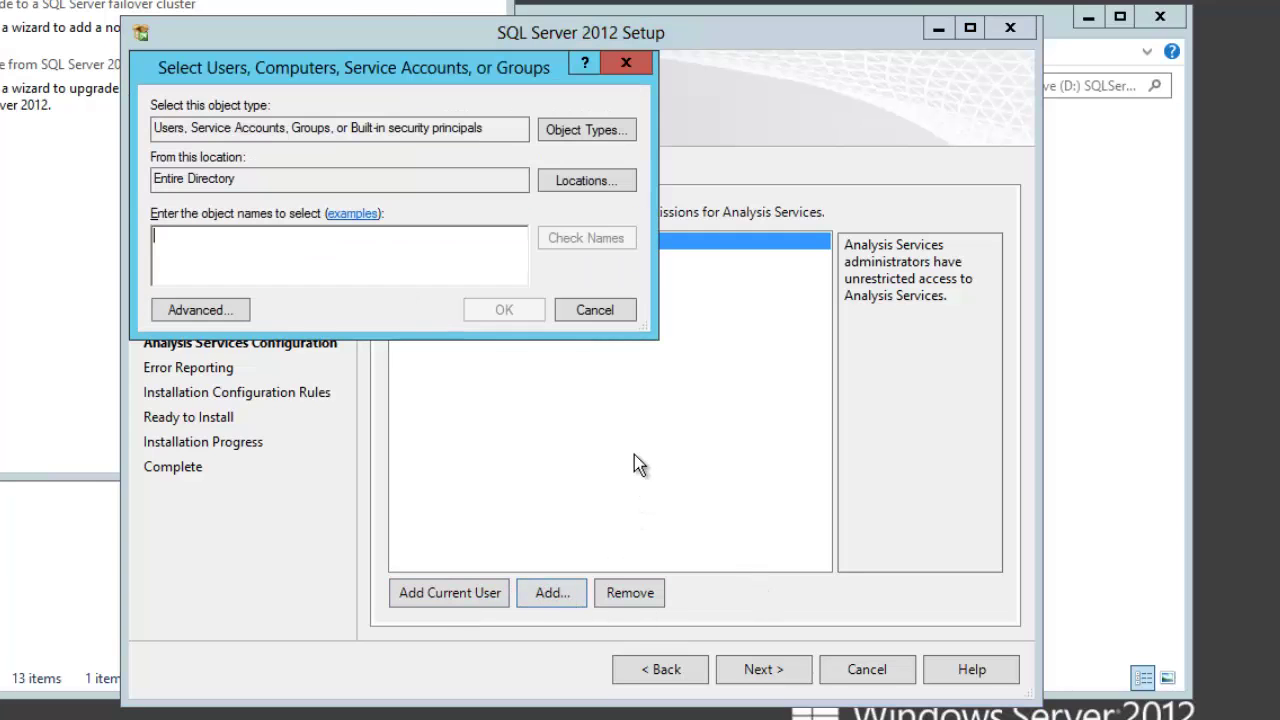
pyautogui.write('svc_')
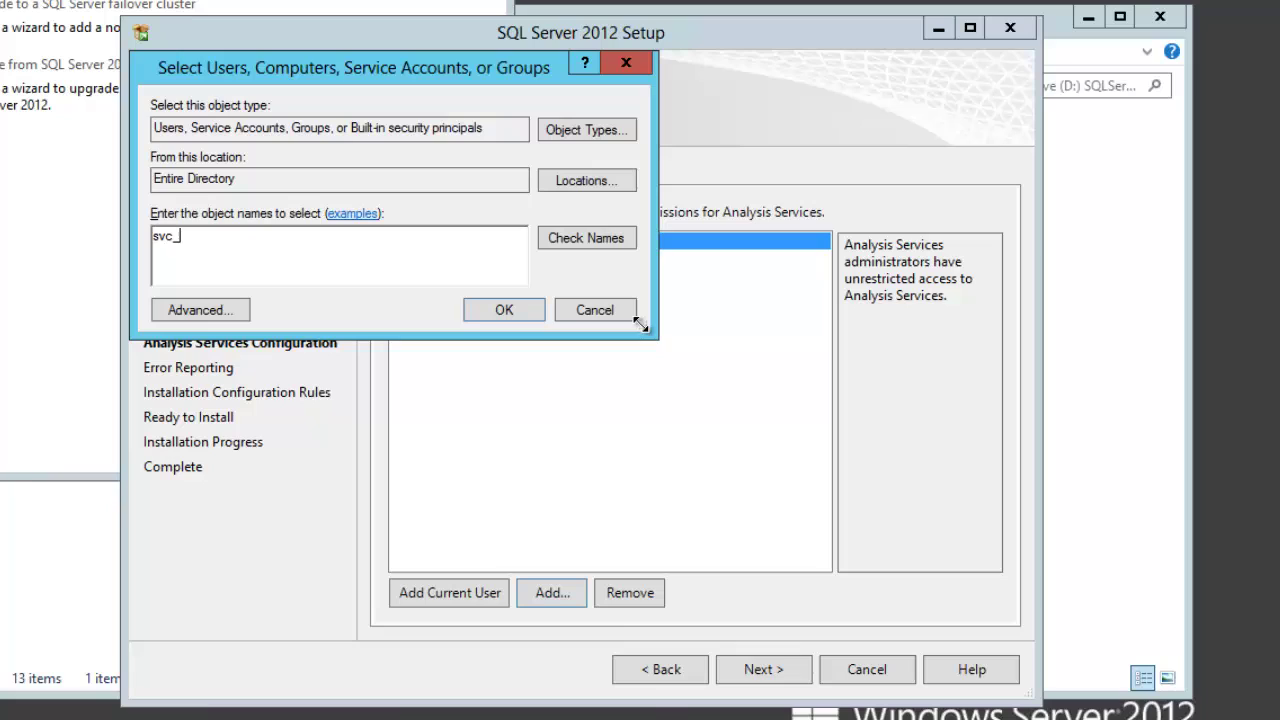
pyautogui.write('sp_bisvc_sp_farm')
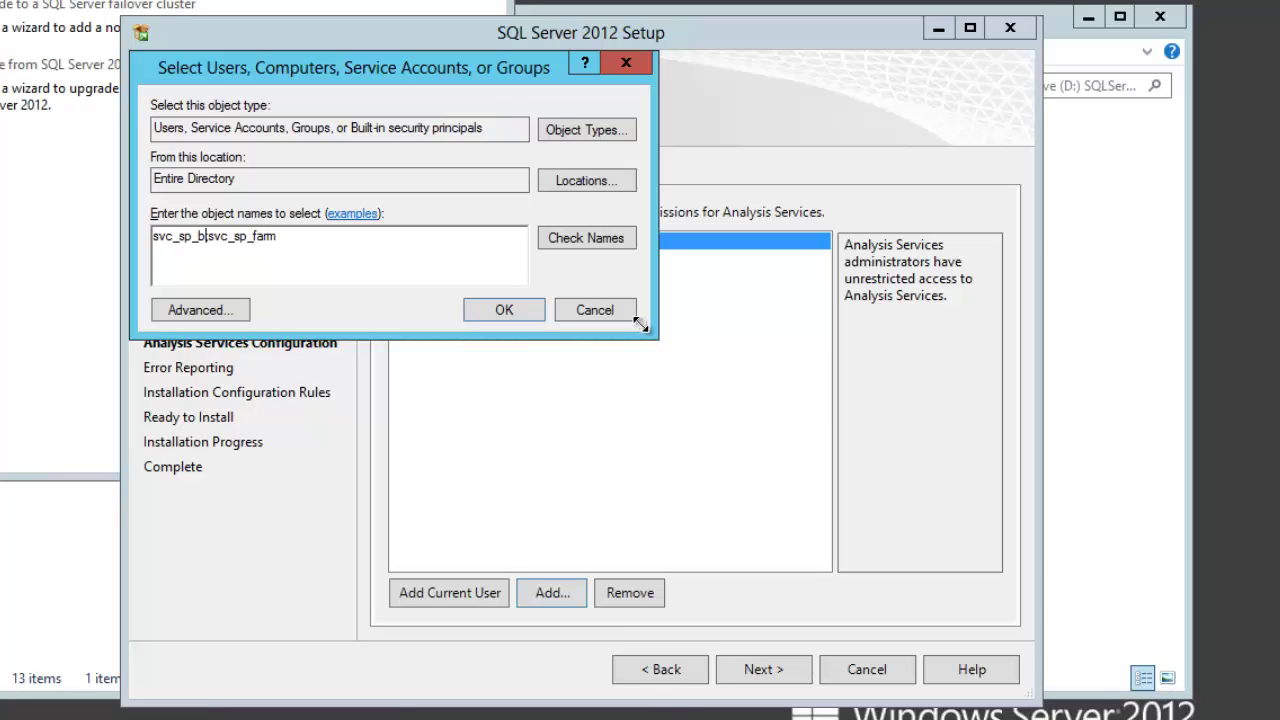
pyautogui.write('i;')
pyautogui.click(603, 246)
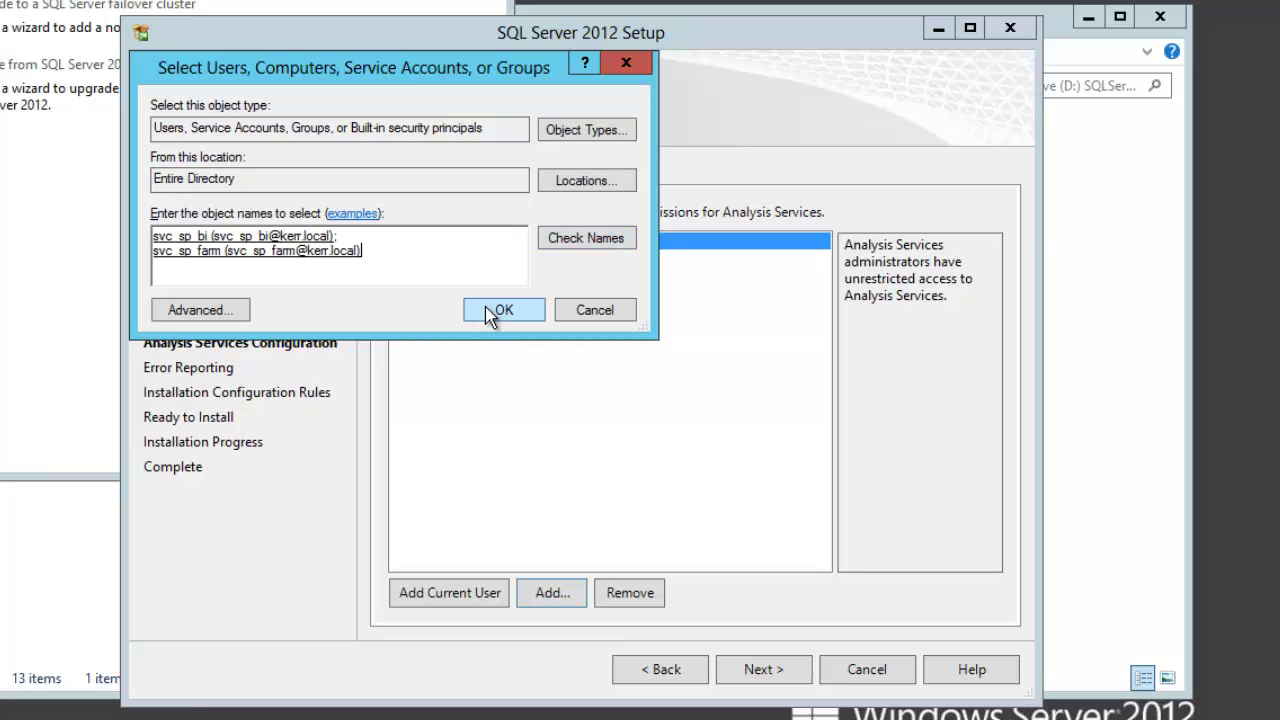
pyautogui.click(491, 312)
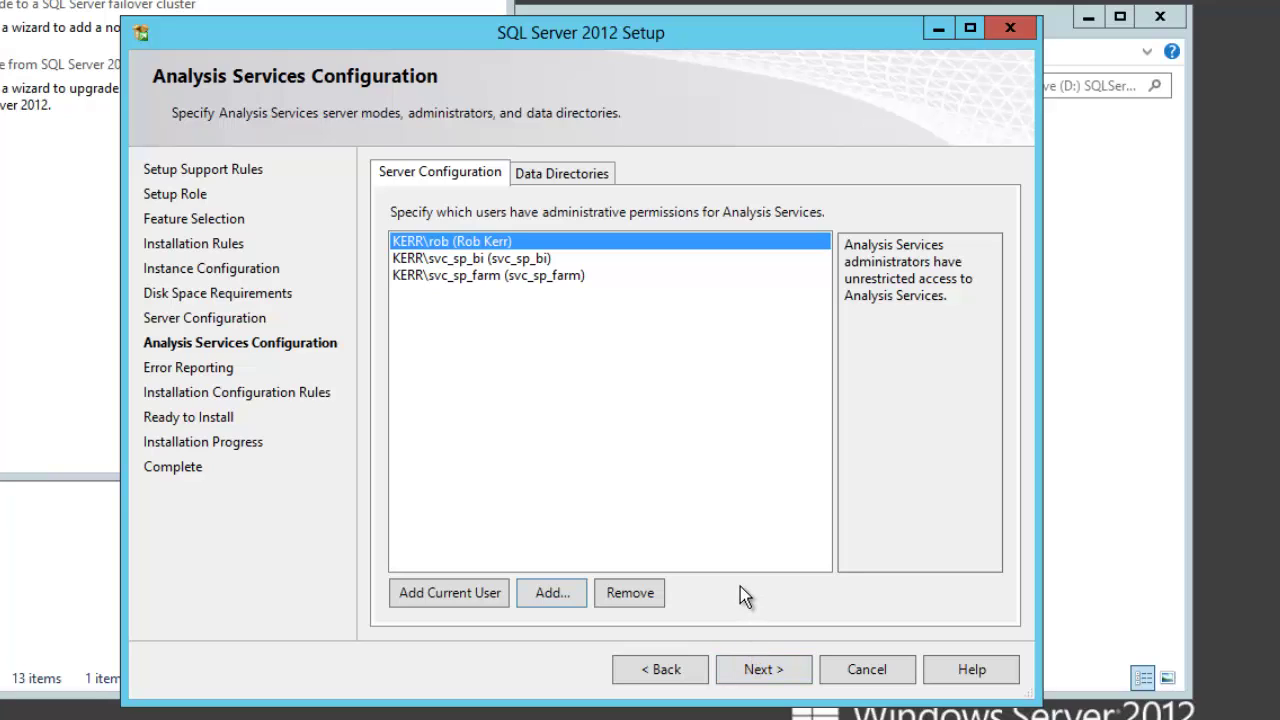
# Step: Continue past error reporting and the configuration rules, run the installation, and close the setup wizard and Installation Center
pyautogui.click(770, 674)
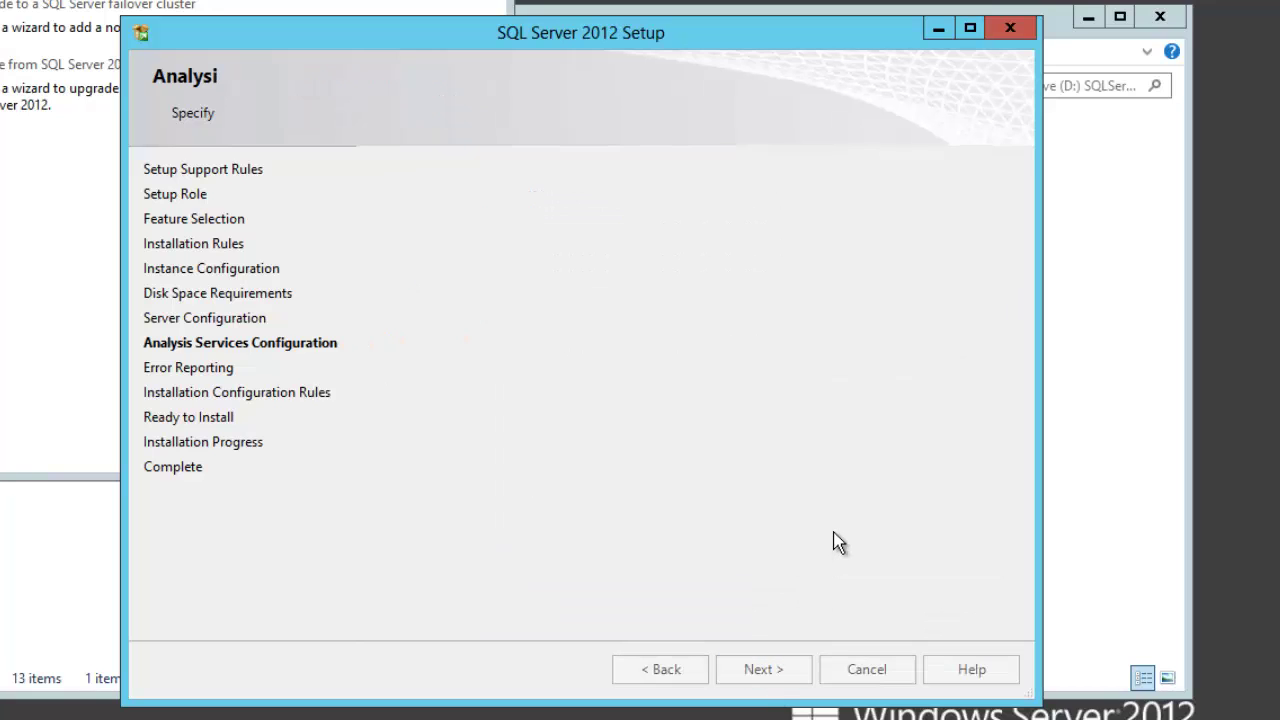
pyautogui.click(768, 676)
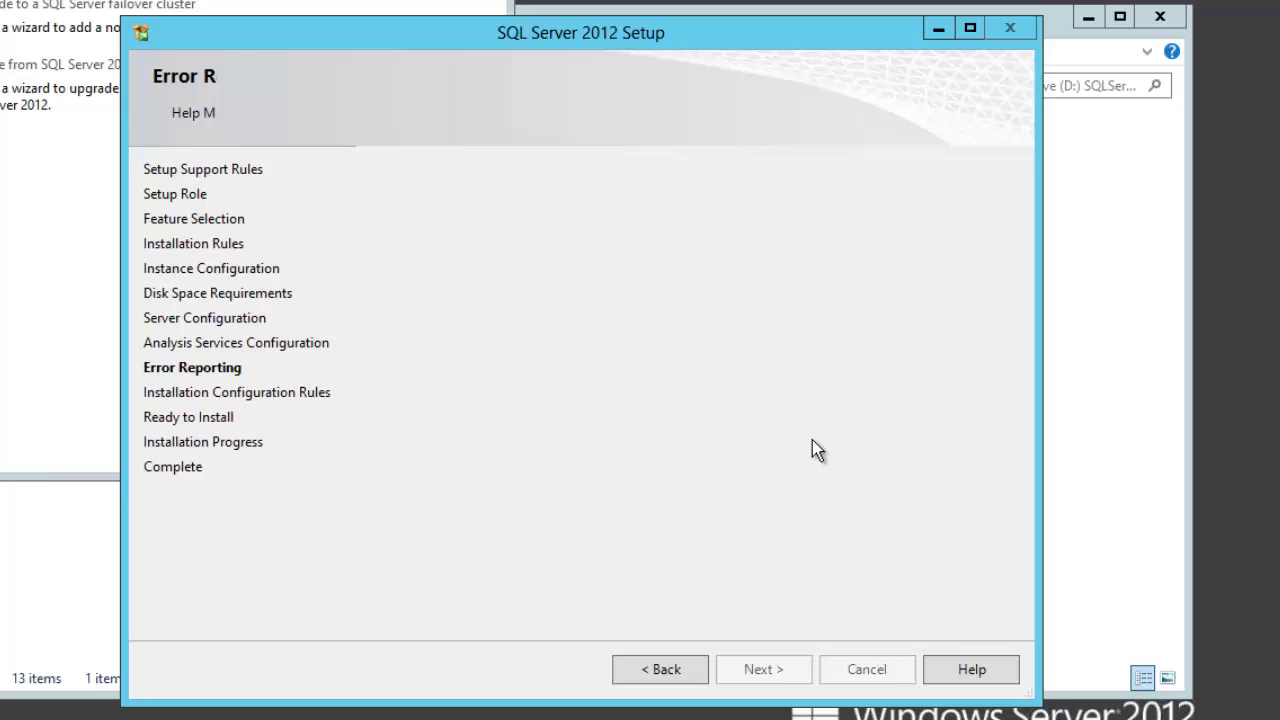
pyautogui.click(774, 661)
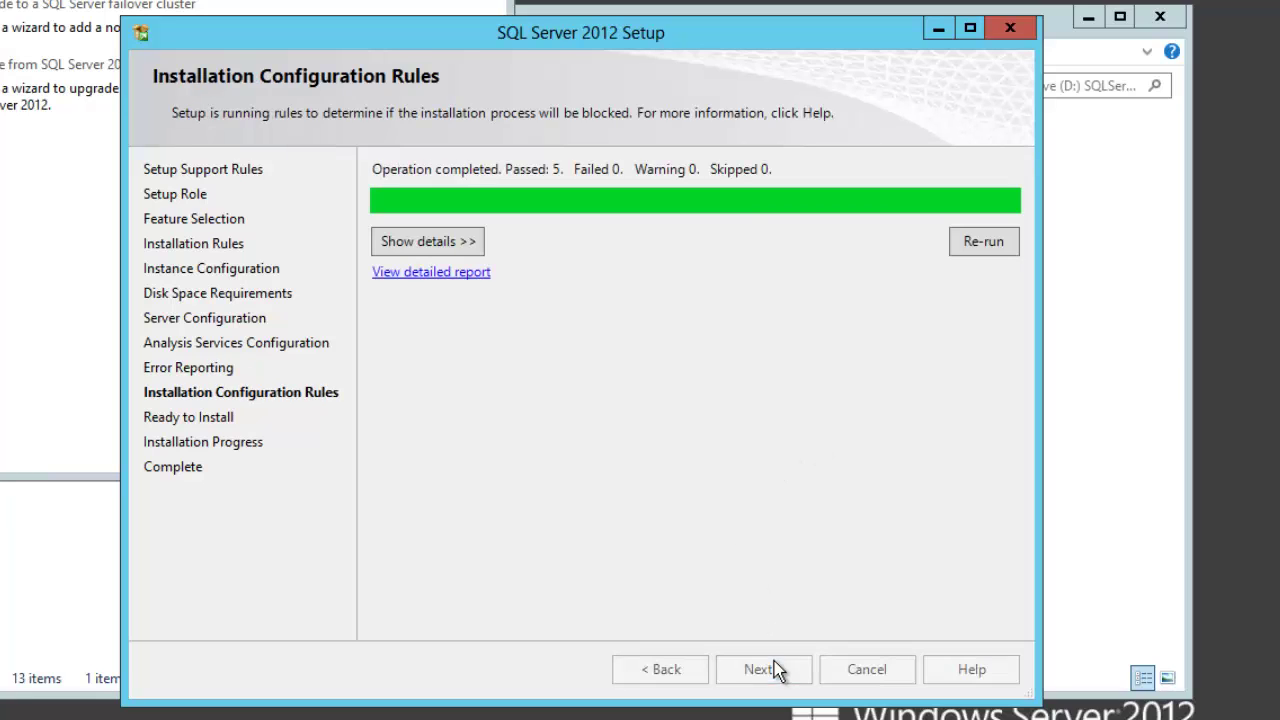
pyautogui.click(780, 677)
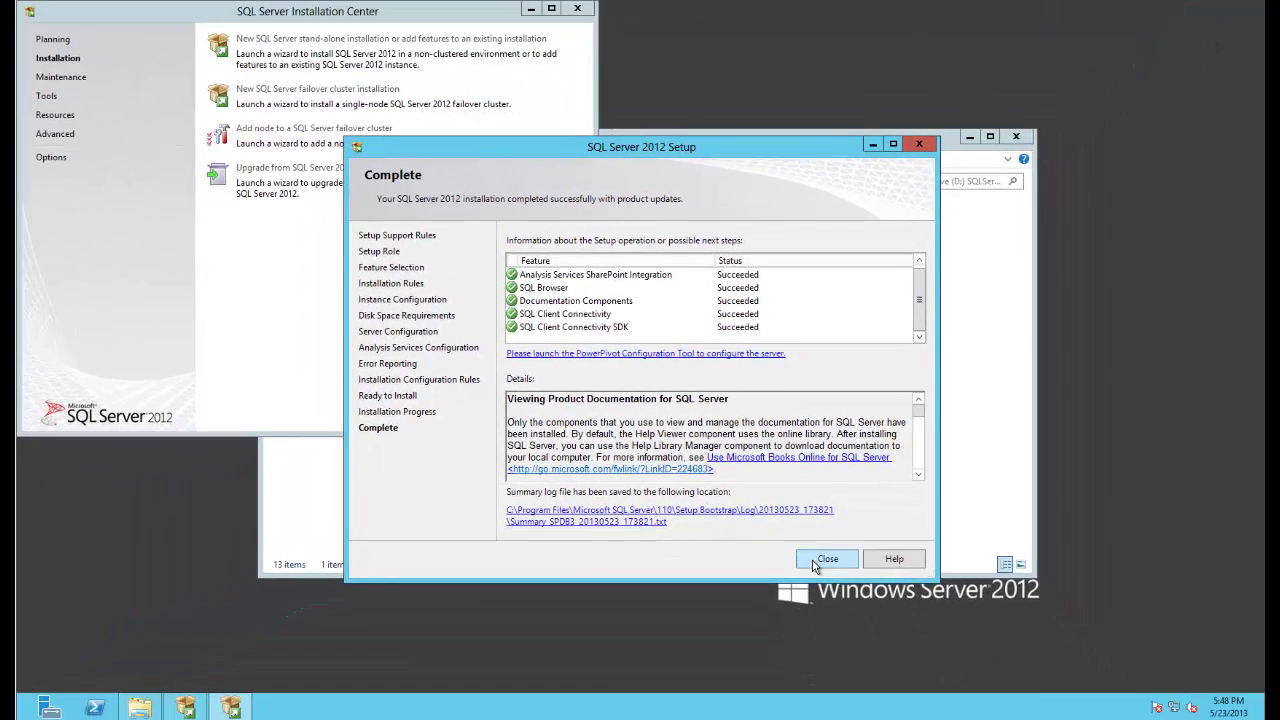
pyautogui.click(826, 559)
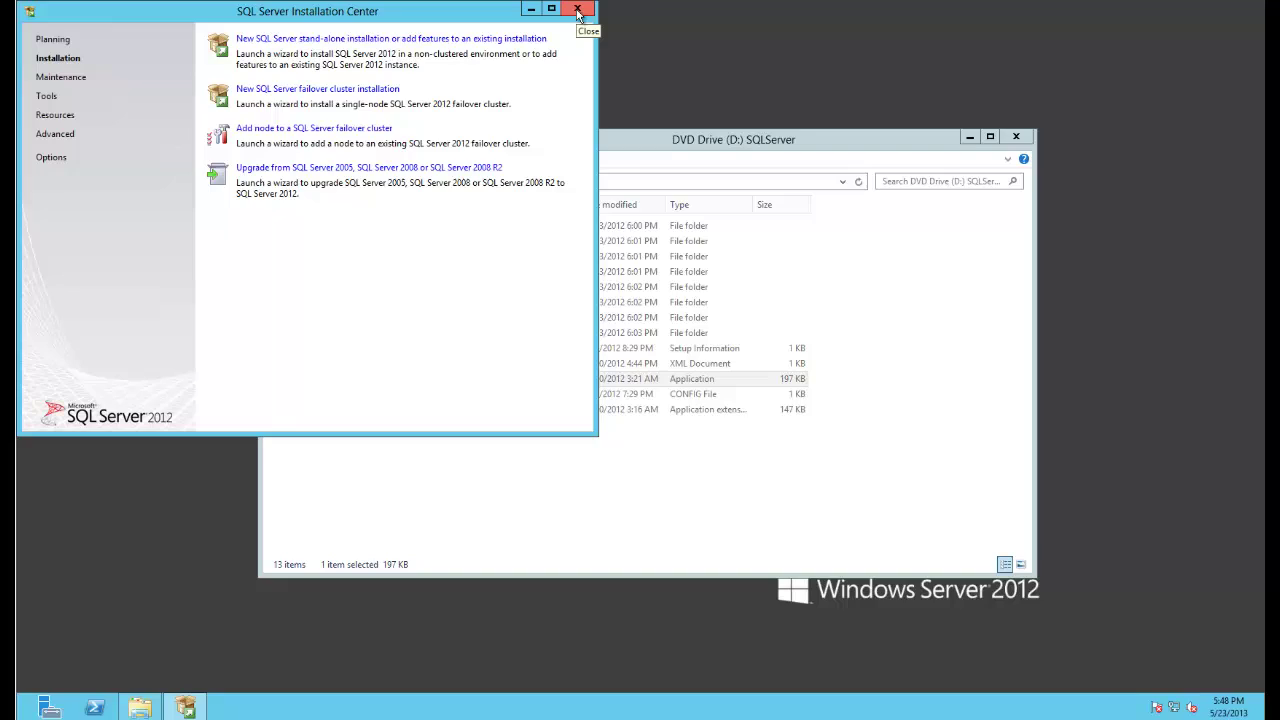
pyautogui.click(577, 12)
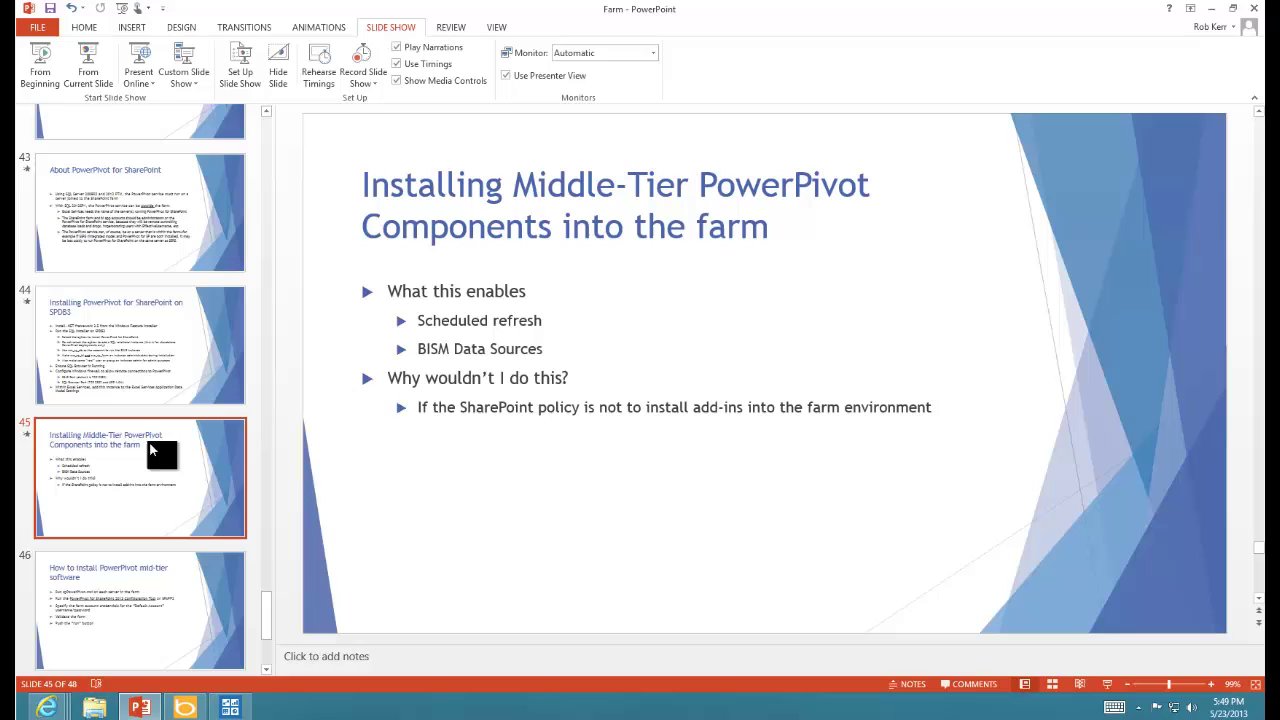
# Step: Switch to SharePoint Central Administration in the browser and open the Data Model Settings of the Excel Services Application
pyautogui.click(47, 707)
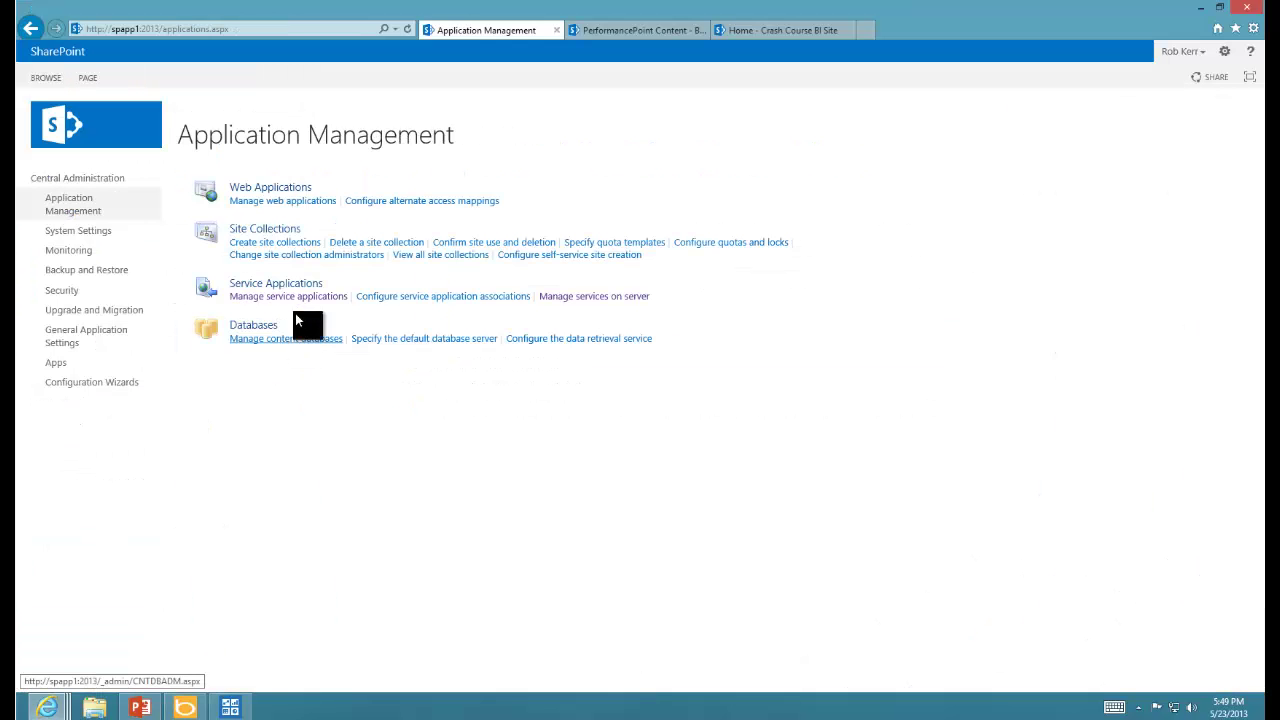
pyautogui.click(283, 298)
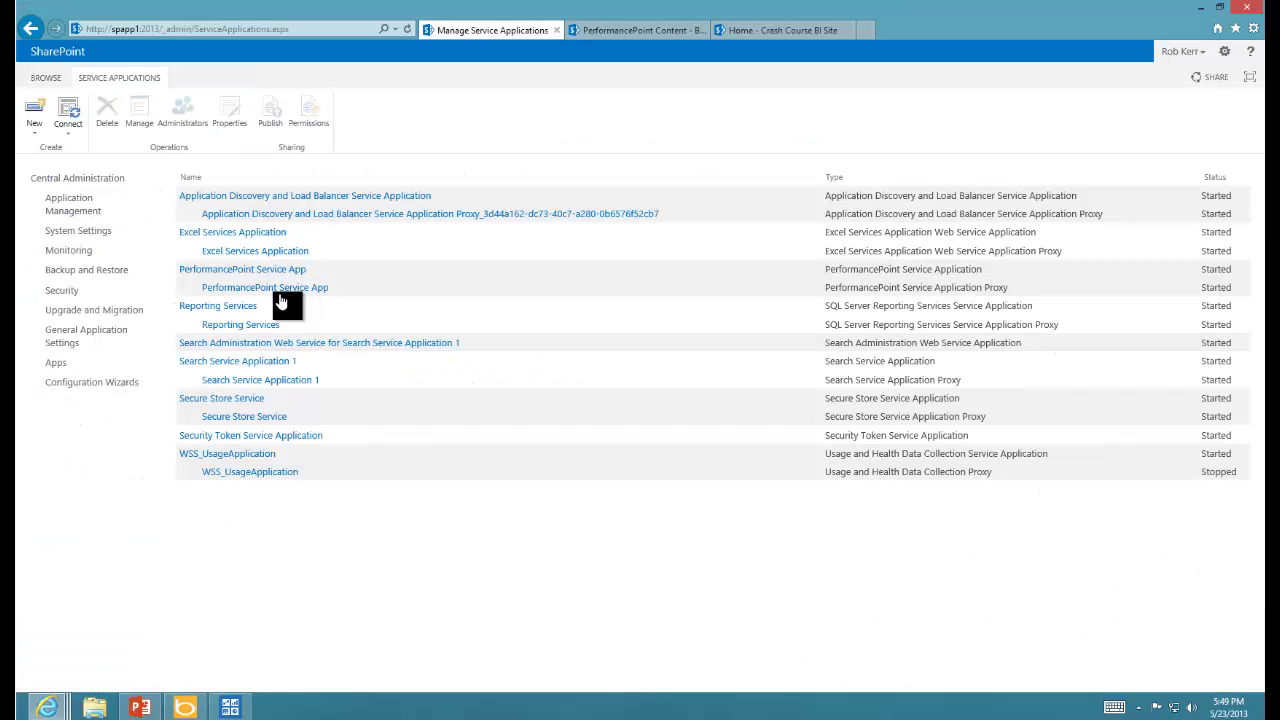
pyautogui.click(212, 236)
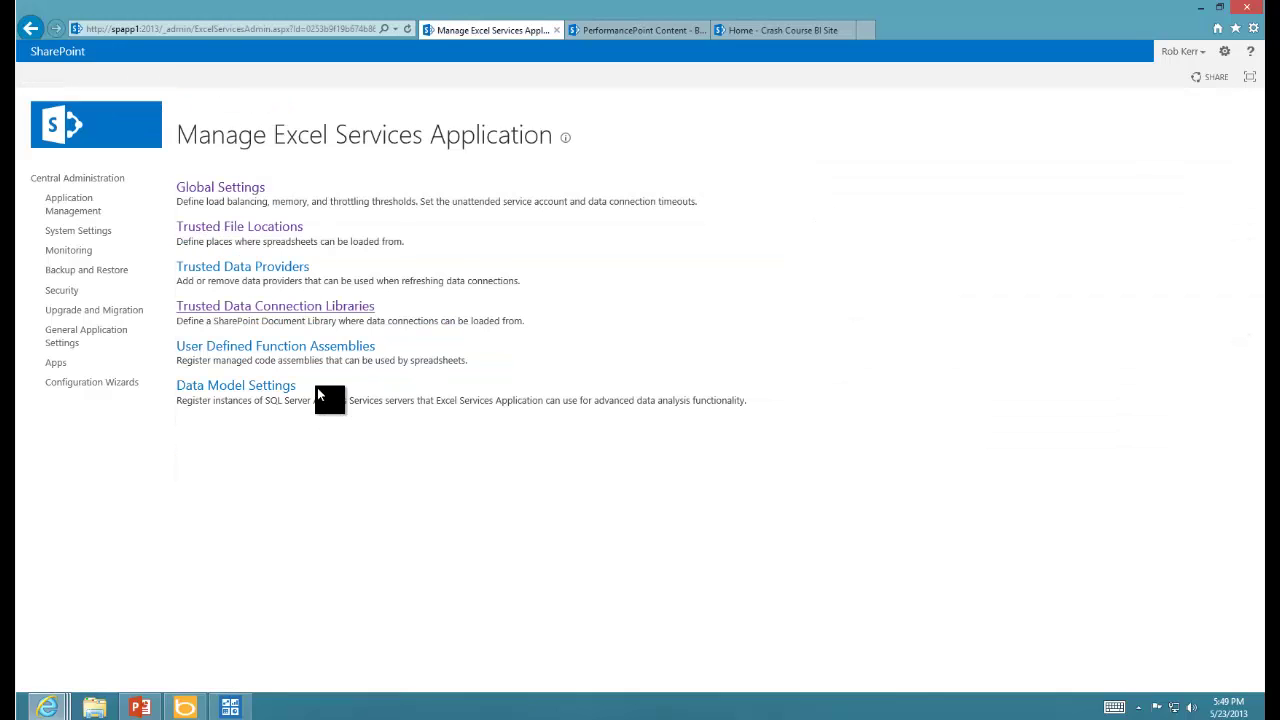
pyautogui.click(230, 393)
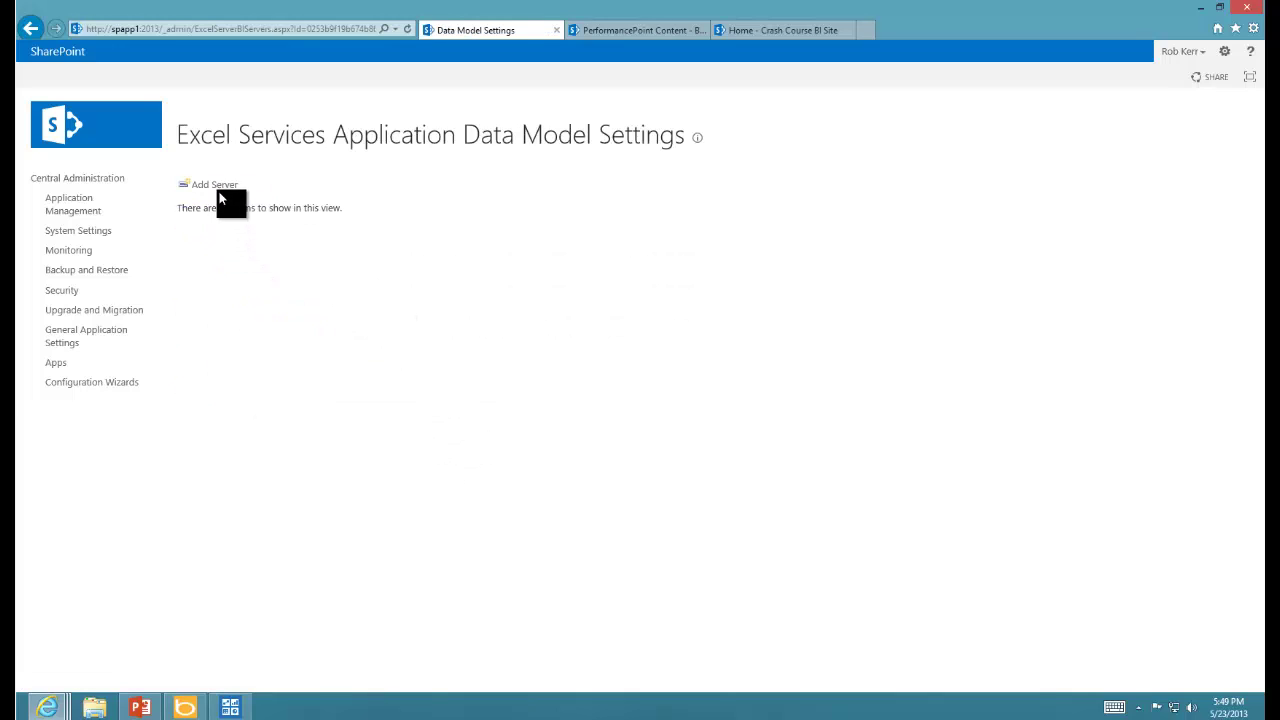
# Step: Add the Analysis Services server spdb3\powerpivot to the Excel Services data model settings
pyautogui.click(222, 186)
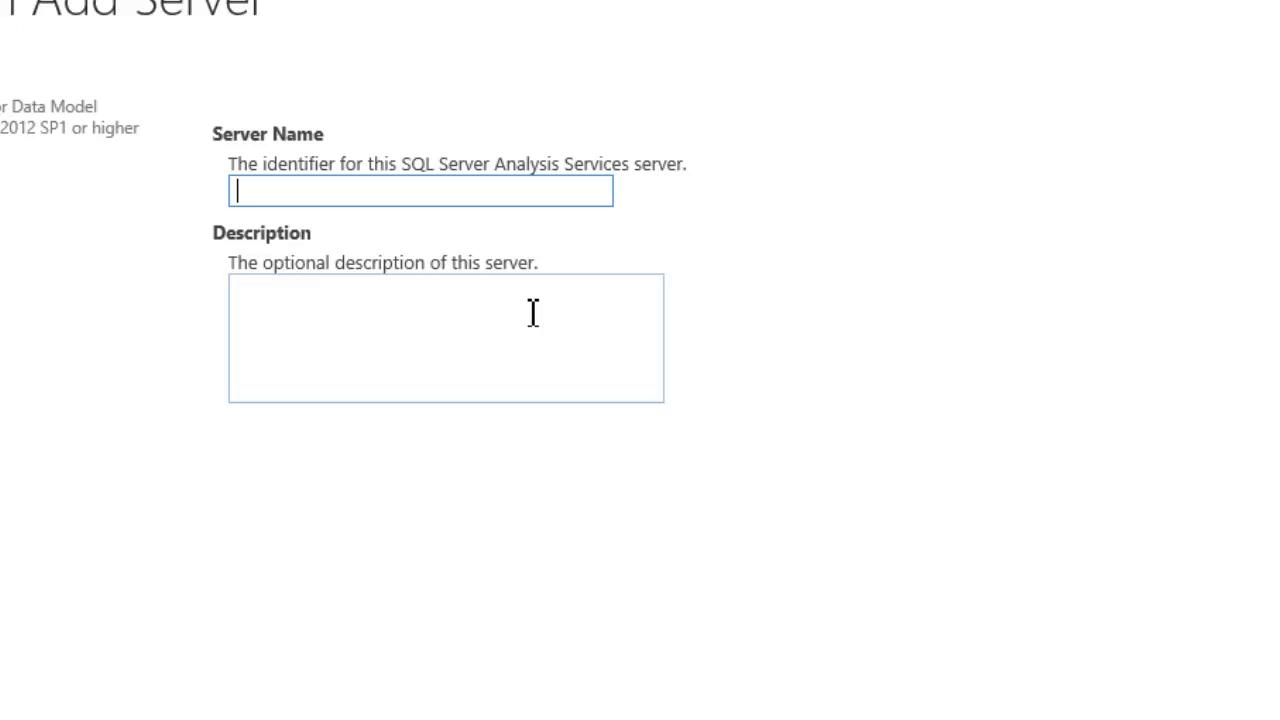
pyautogui.write('spdb3\\poewrpi')
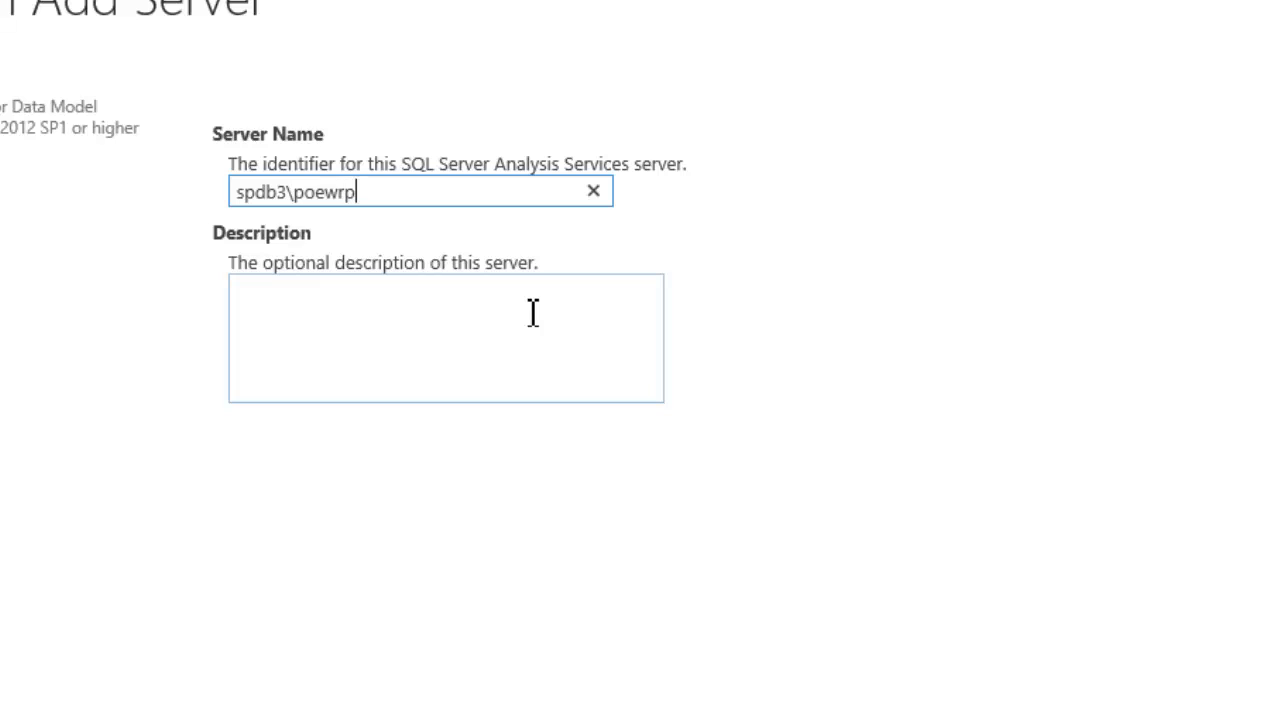
pyautogui.press('BackSpace')
pyautogui.press('BackSpace')
pyautogui.press('BackSpace')
pyautogui.press('BackSpace')
pyautogui.press('BackSpace')
pyautogui.write('werpiv')
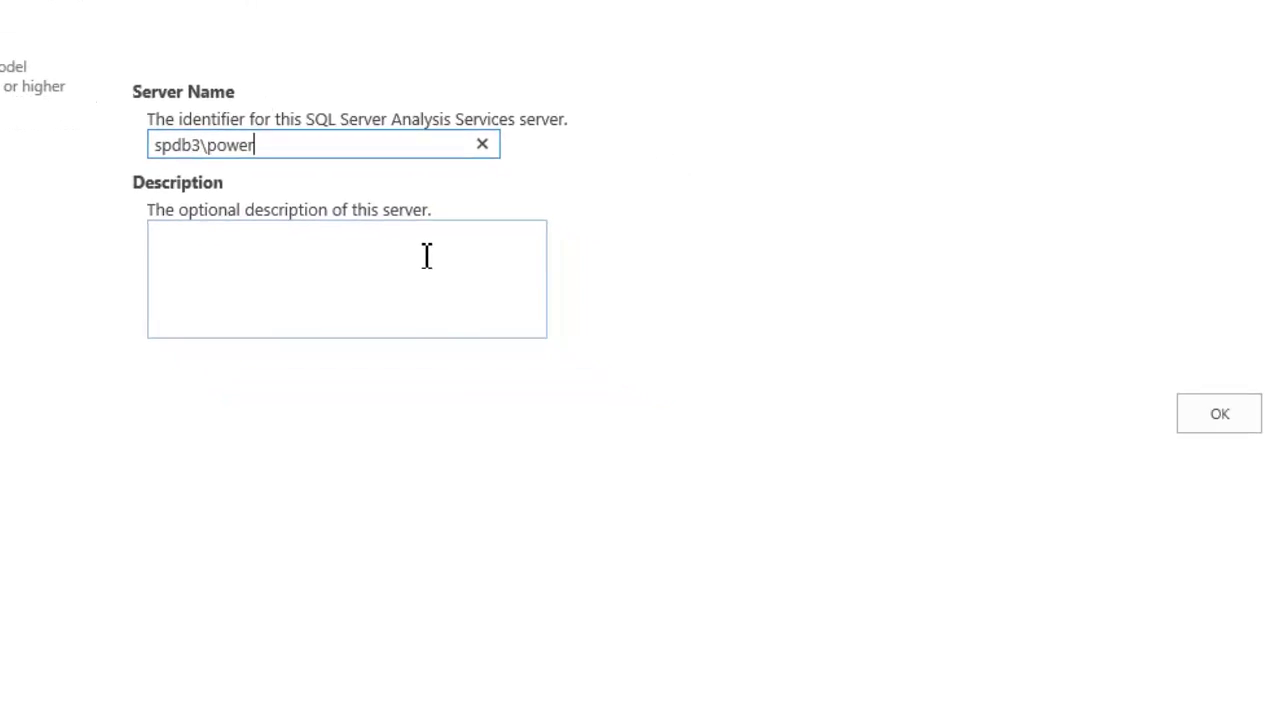
pyautogui.write('ot')
pyautogui.click(366, 231)
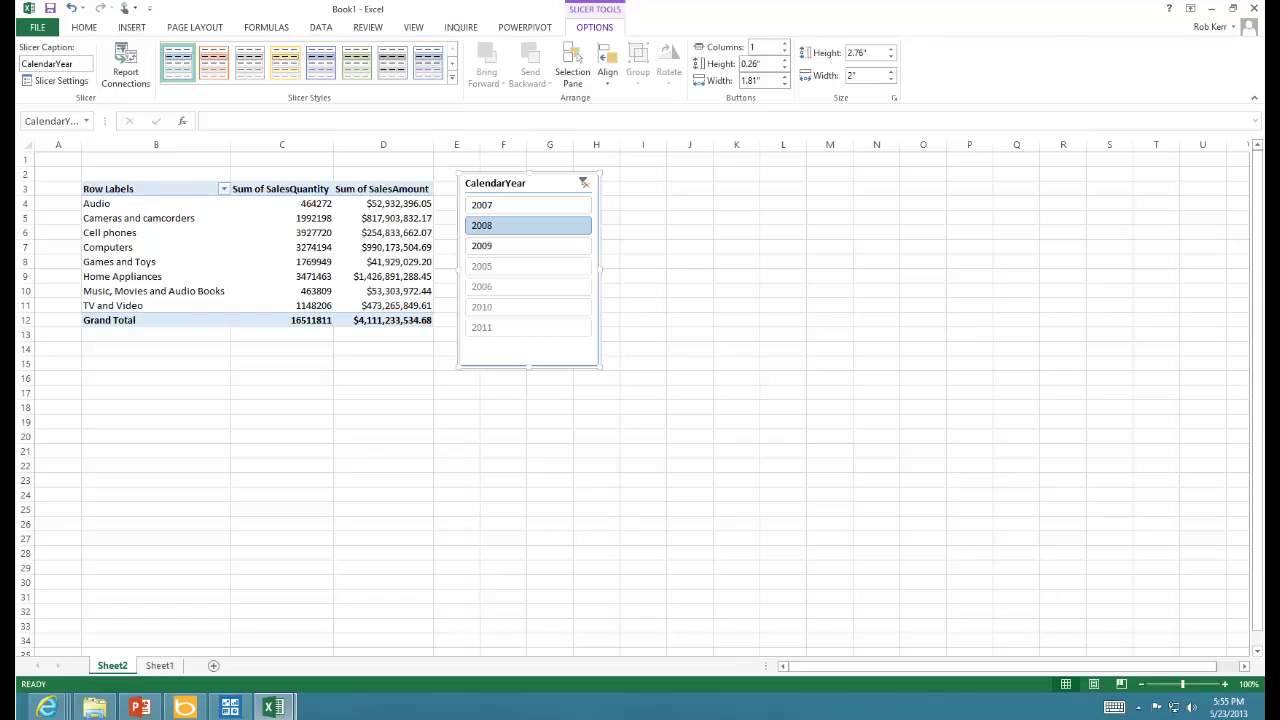
# Step: Test the PivotTable in Excel by switching the CalendarYear slicer between 2007, 2009 and 2008, ending on 2008
pyautogui.click(498, 206)
pyautogui.click(491, 245)
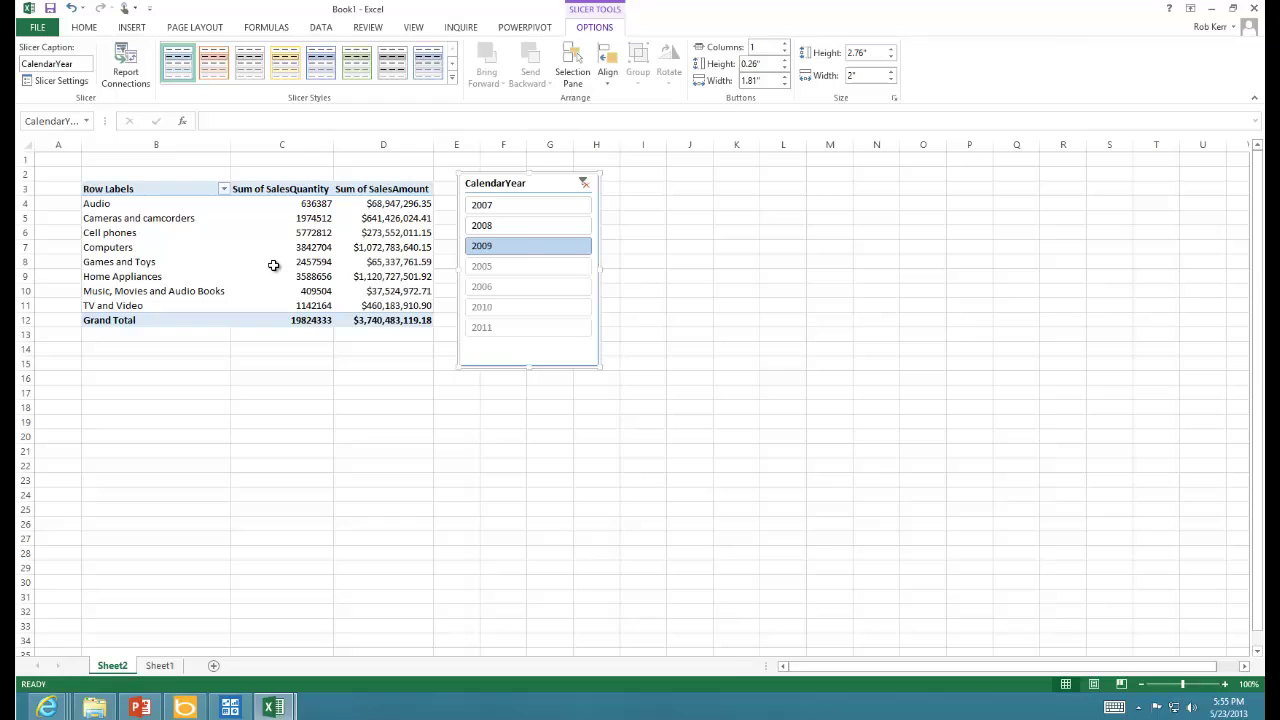
pyautogui.click(494, 224)
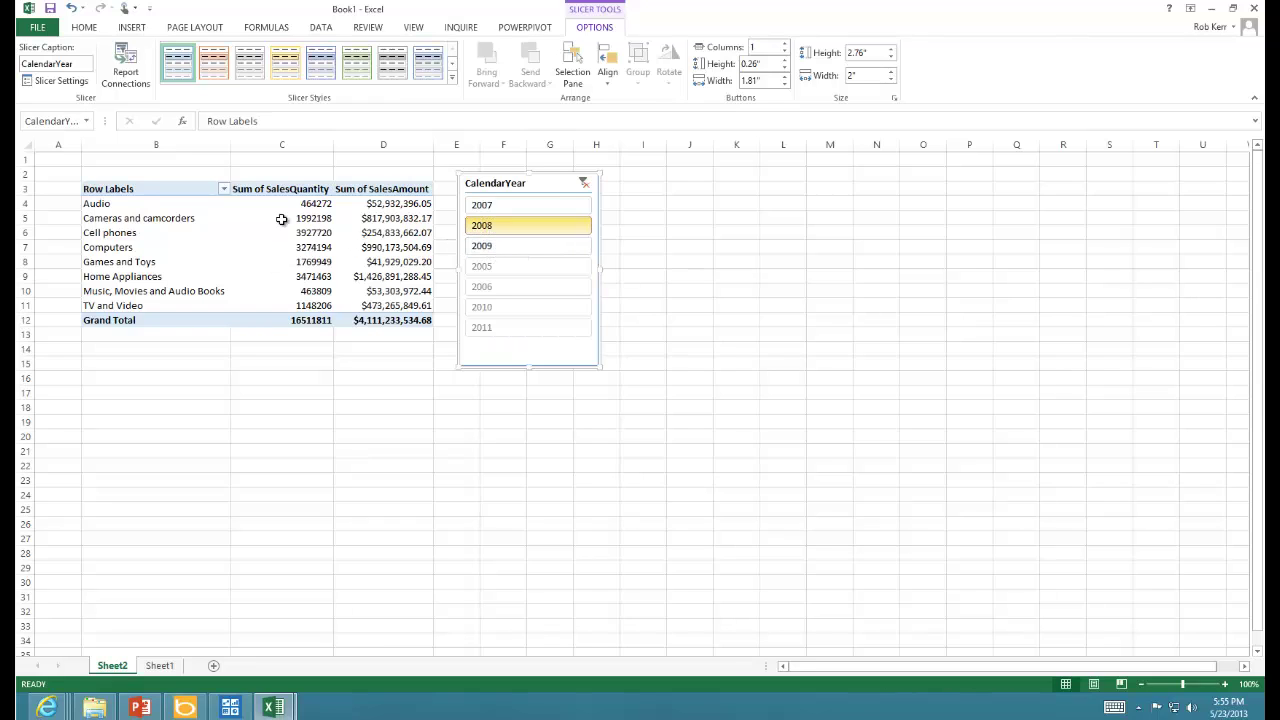
pyautogui.click(518, 206)
pyautogui.click(510, 226)
# Step: Save the workbook to the SharePoint site's Documents library as PowerPivot Test Book
pyautogui.click(37, 27)
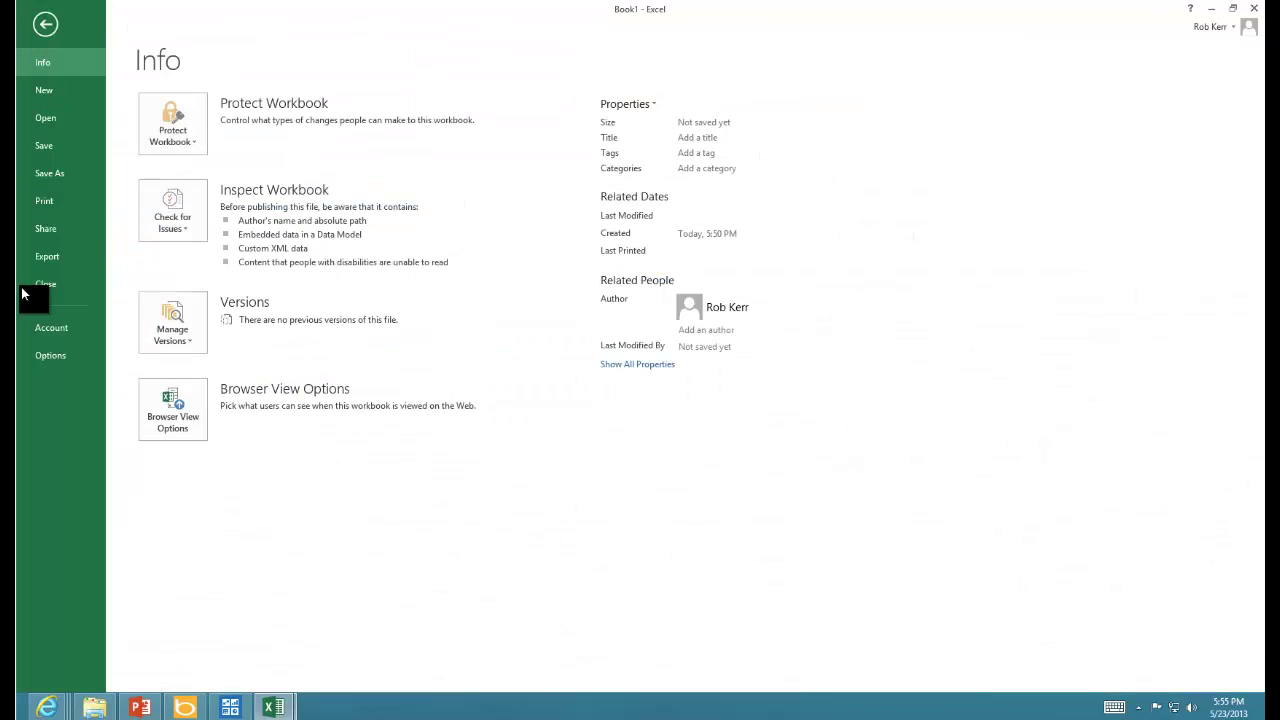
pyautogui.click(49, 174)
pyautogui.click(180, 123)
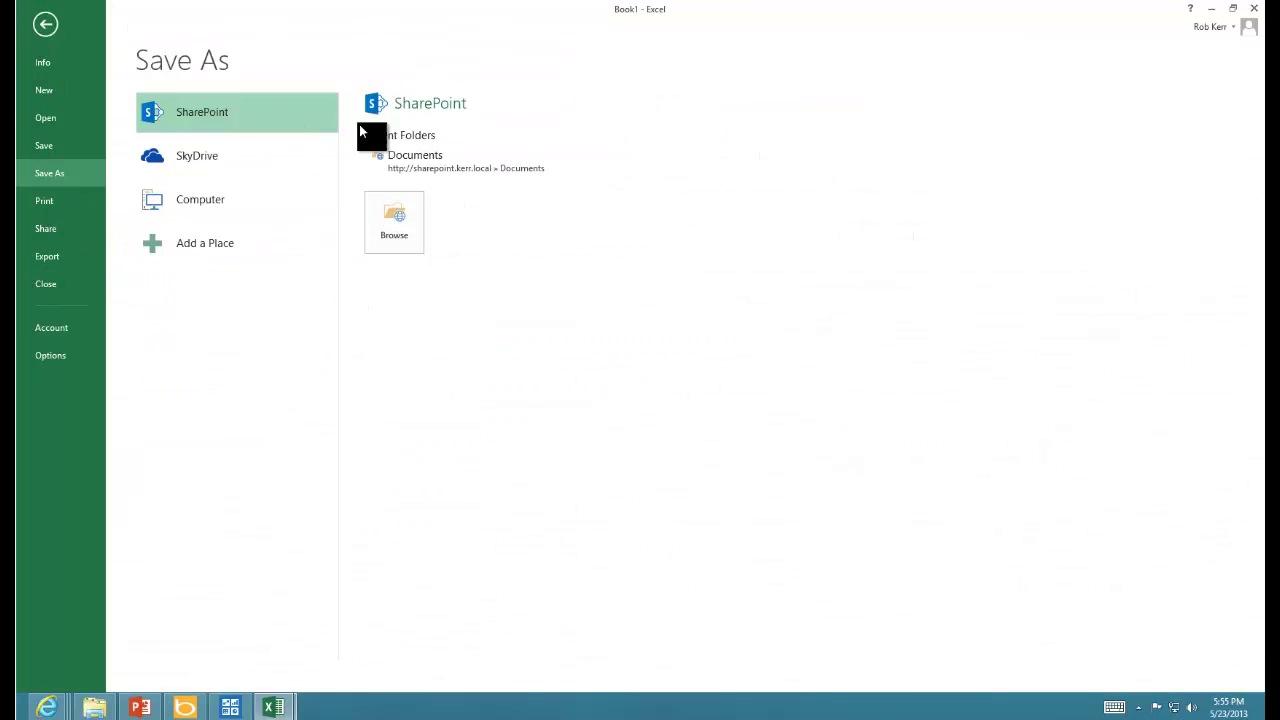
pyautogui.click(405, 233)
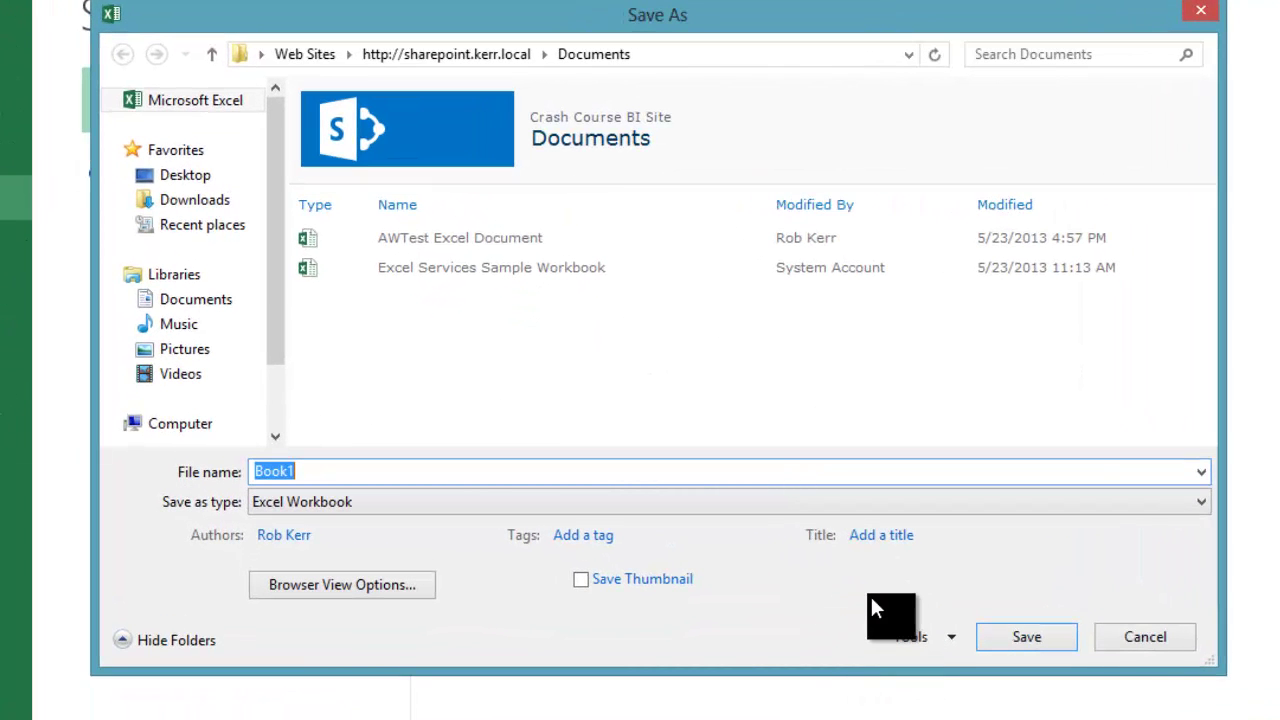
pyautogui.write('PowerPivot ')
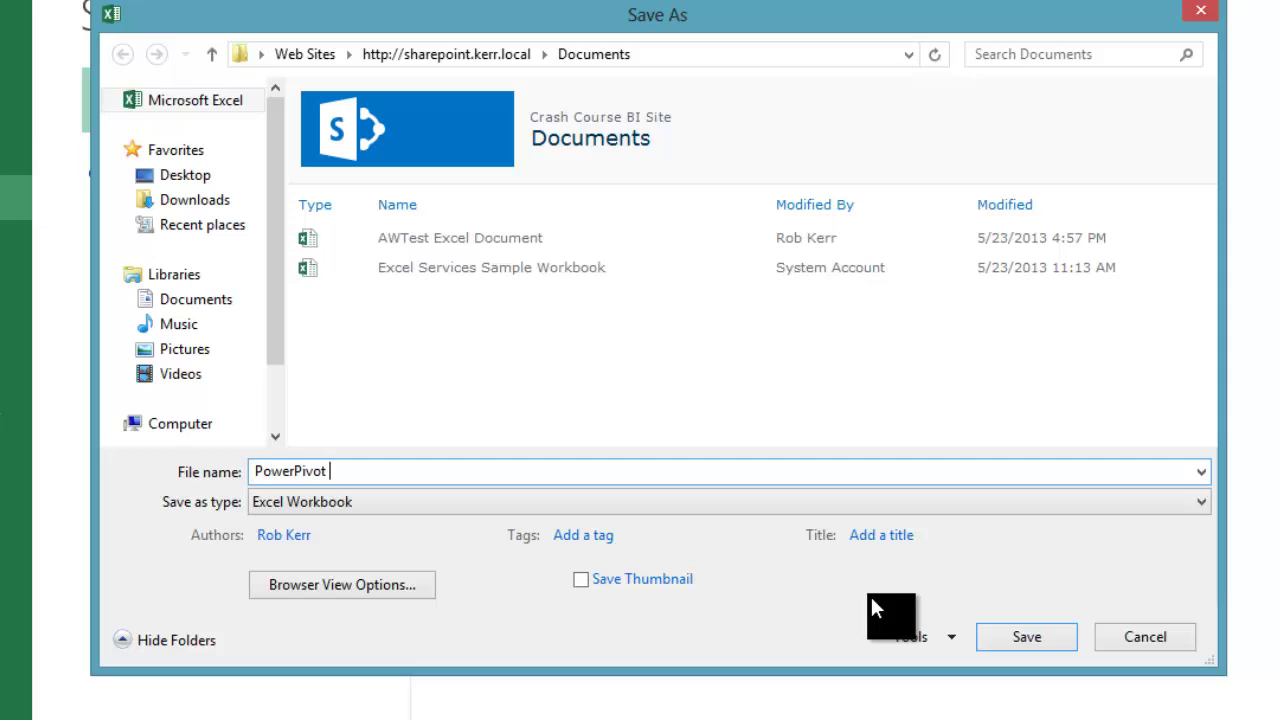
pyautogui.write('Test Book')
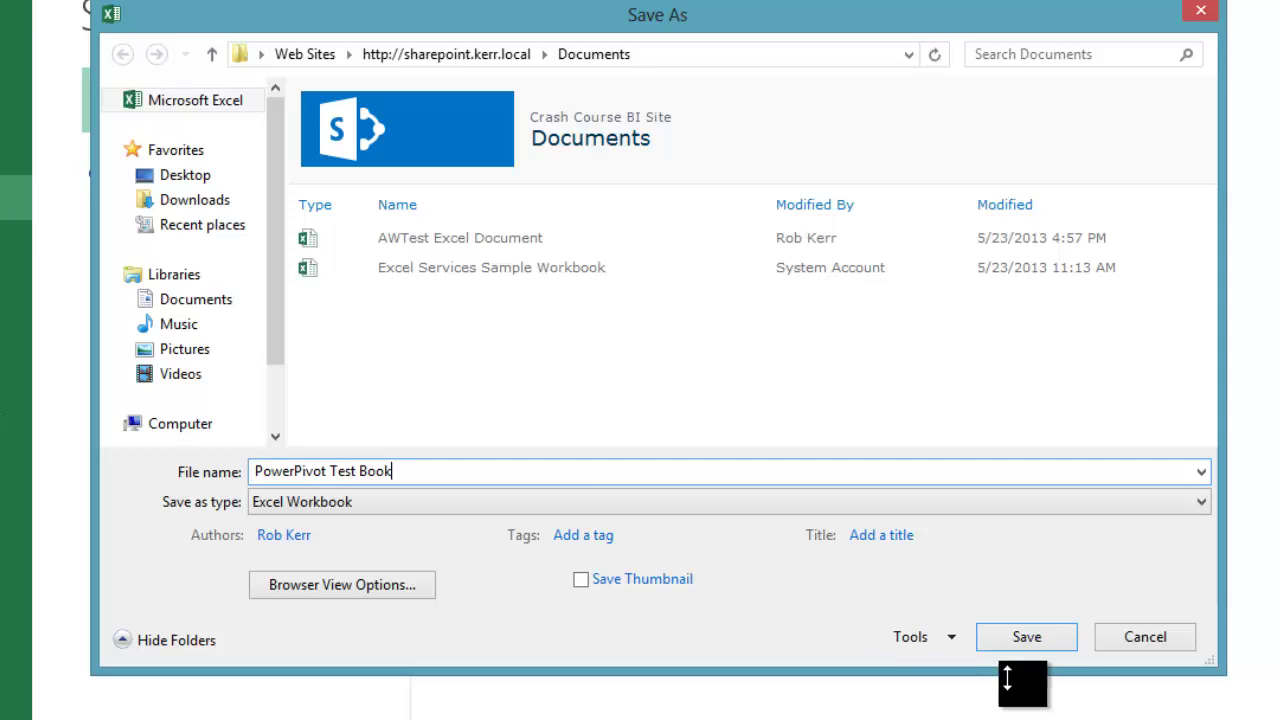
pyautogui.click(1031, 630)
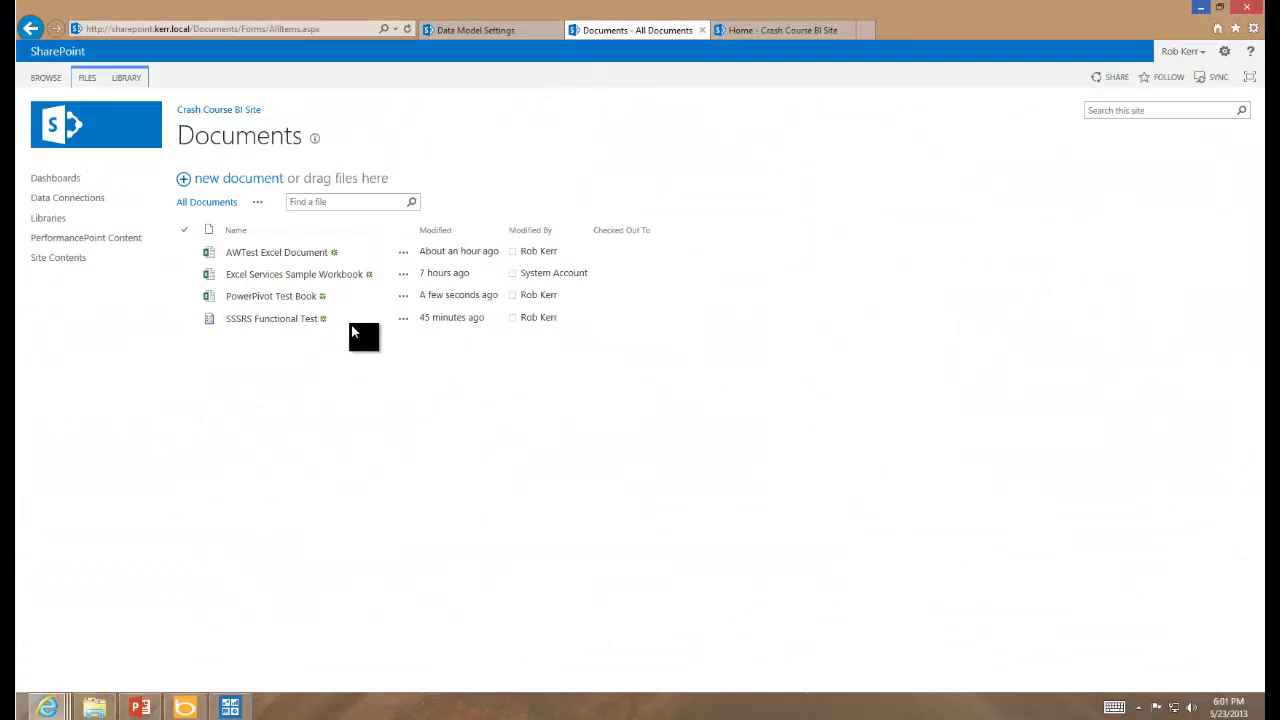
# Step: Open PowerPivot Test Book from the SharePoint Documents library in the browser and filter CalendarYear by 2007 and by 2009
pyautogui.click(272, 298)
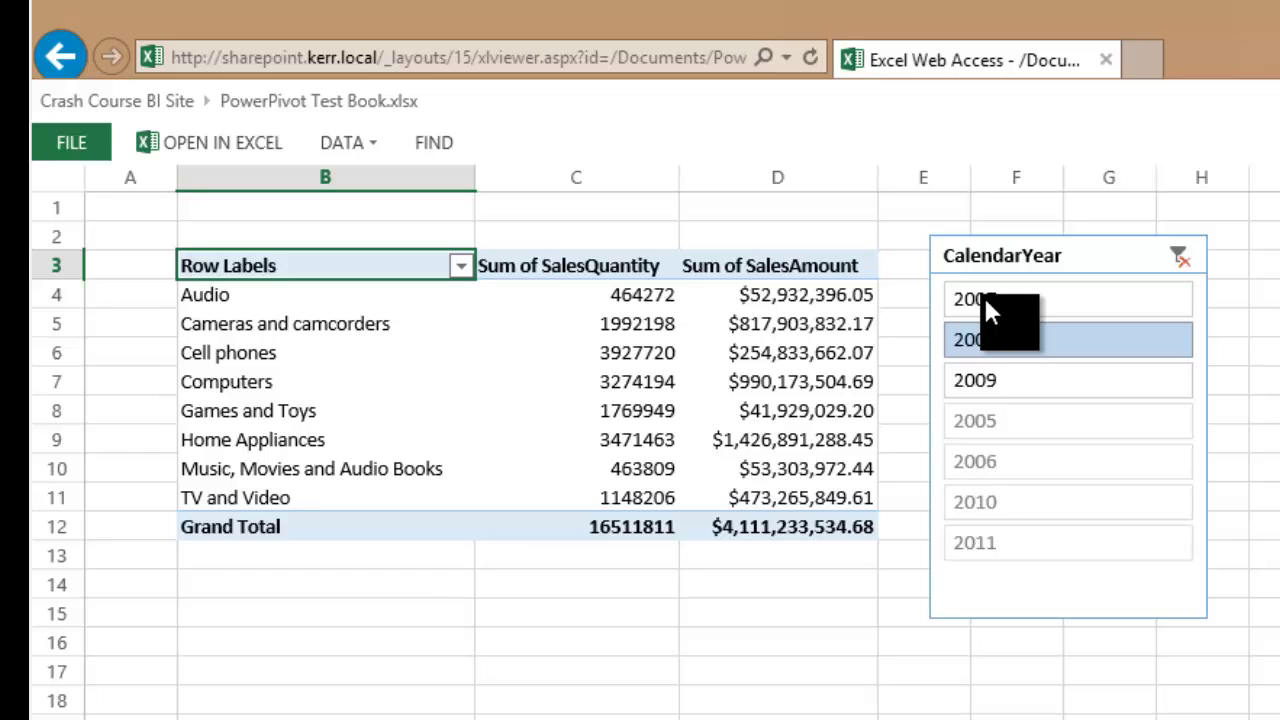
pyautogui.click(985, 300)
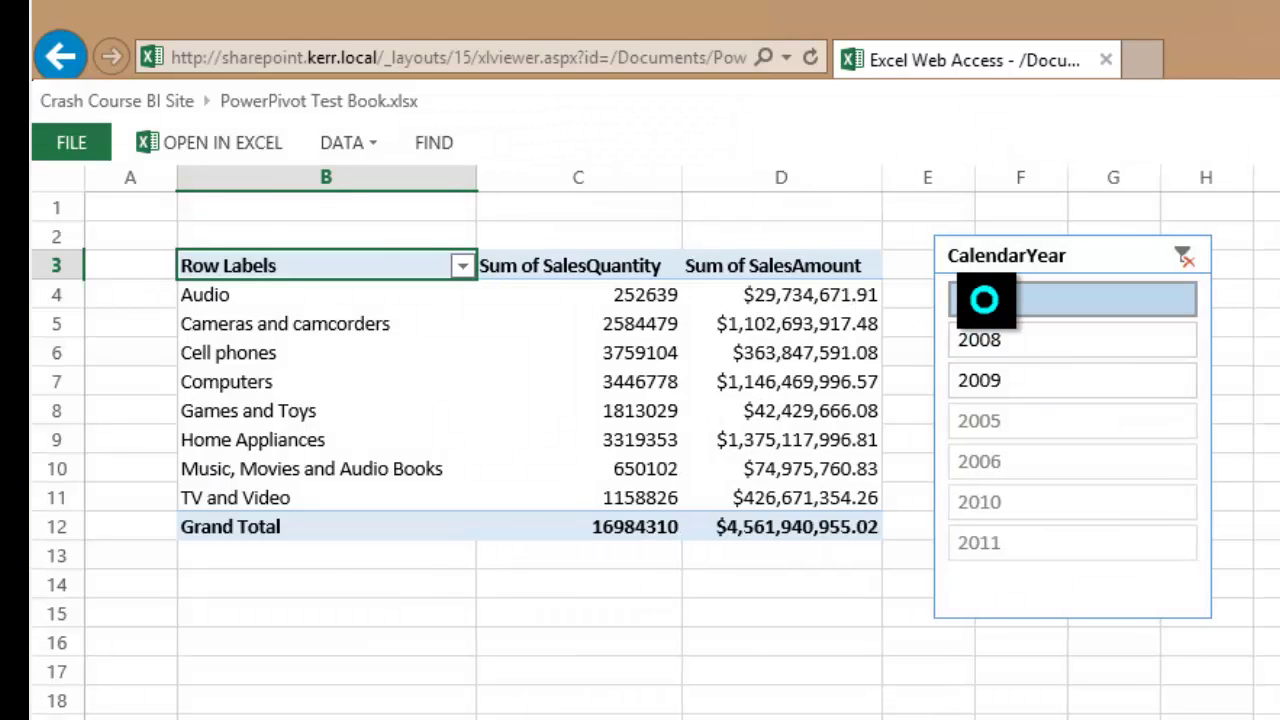
pyautogui.click(976, 381)
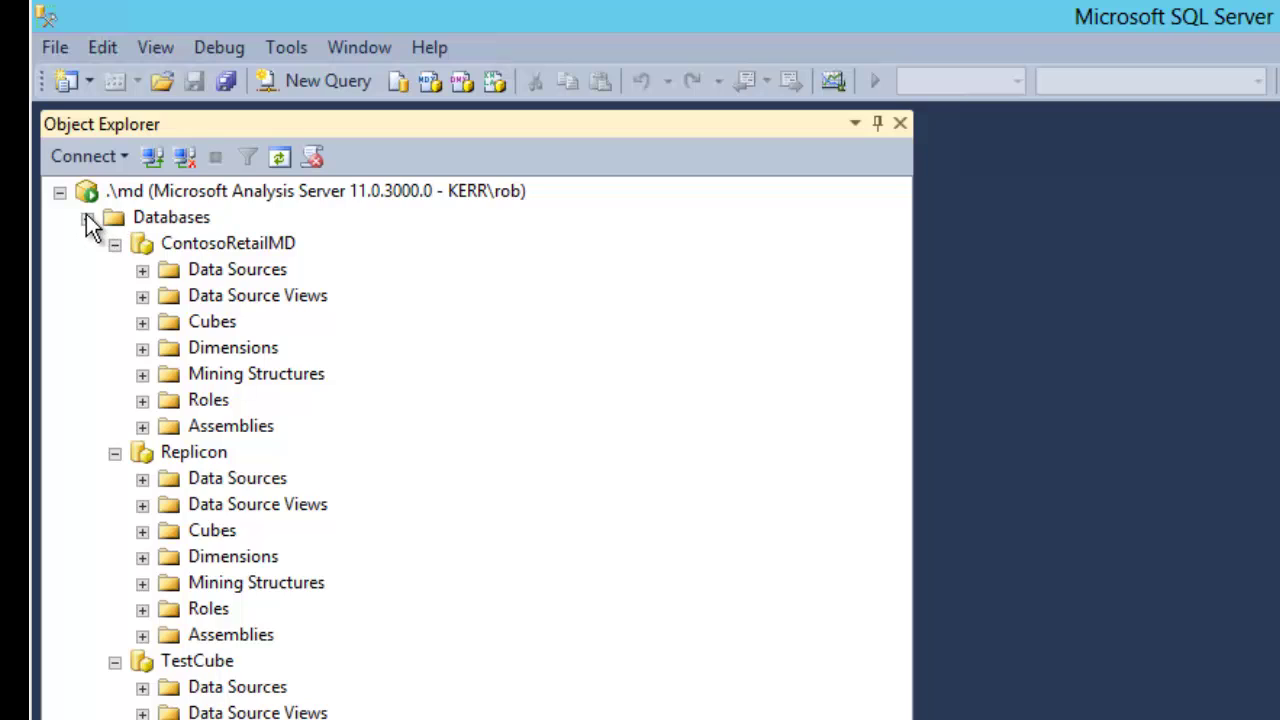
# Step: In SQL Server Management Studio, refresh the databases of SPDB3\powerpivot and expand the database loaded for PowerPivot Test Book
pyautogui.click(60, 191)
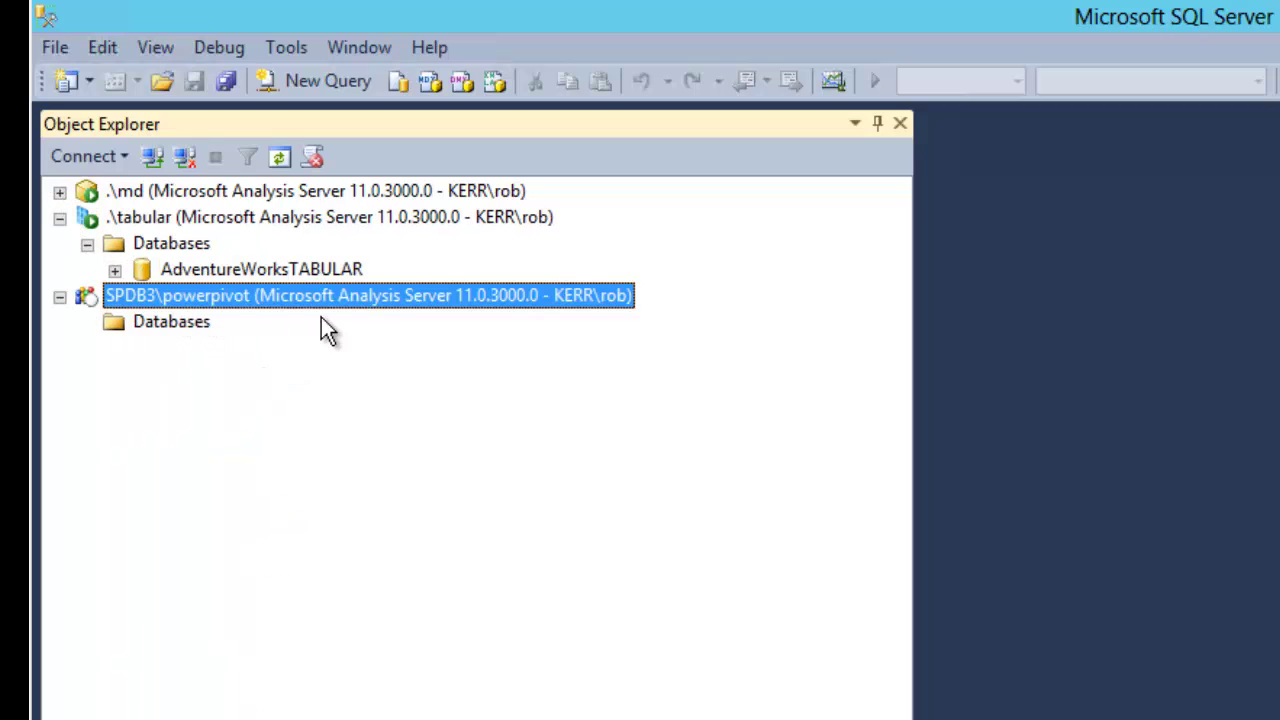
pyautogui.rightClick(156, 317)
pyautogui.click(233, 517)
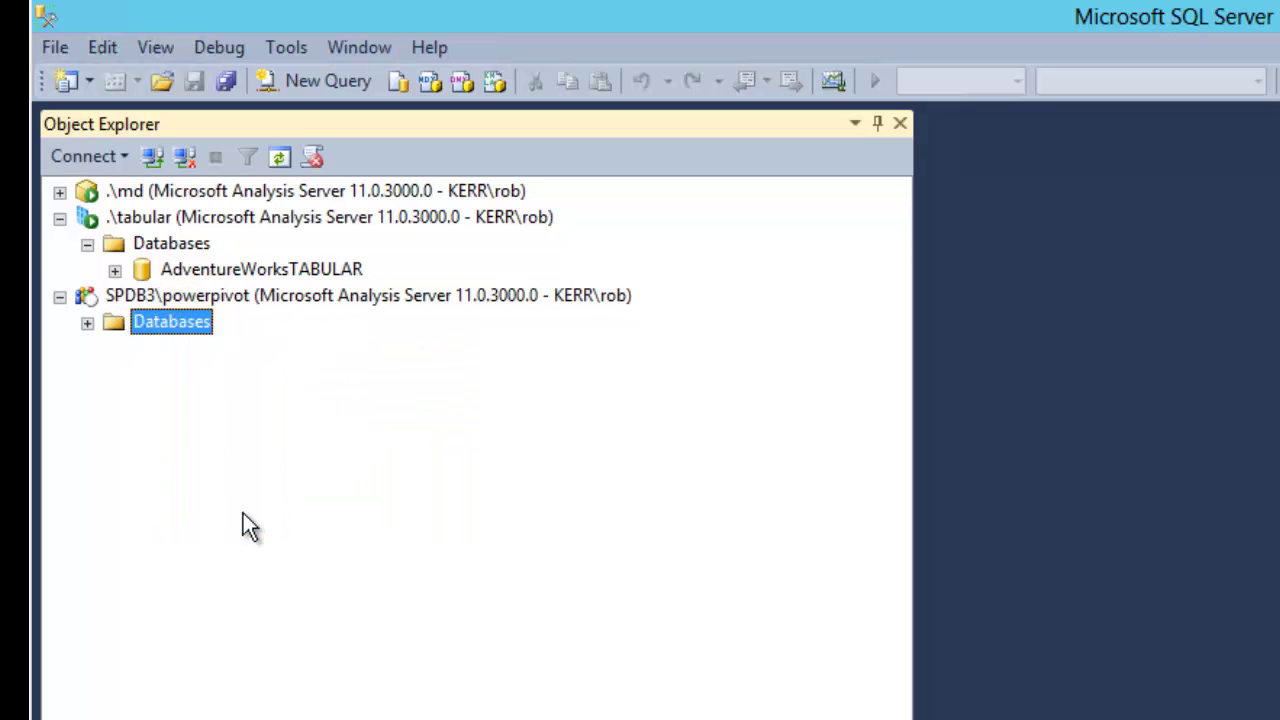
pyautogui.click(87, 323)
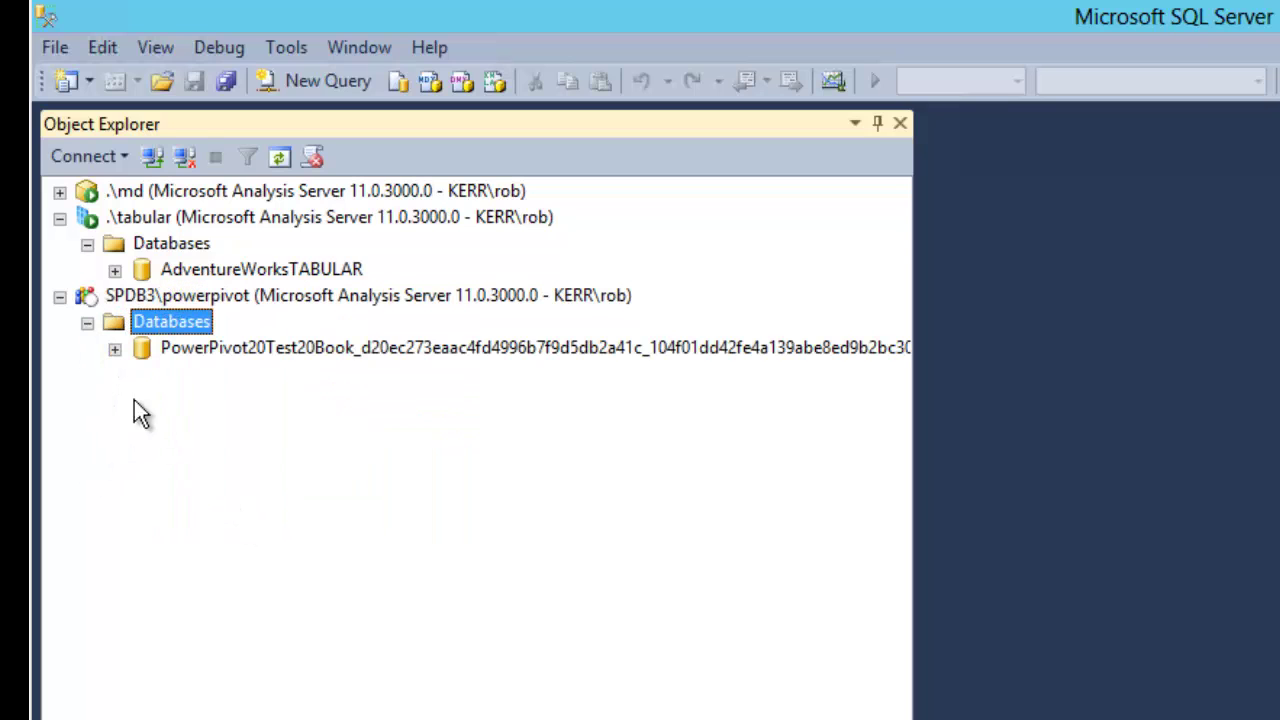
pyautogui.click(246, 352)
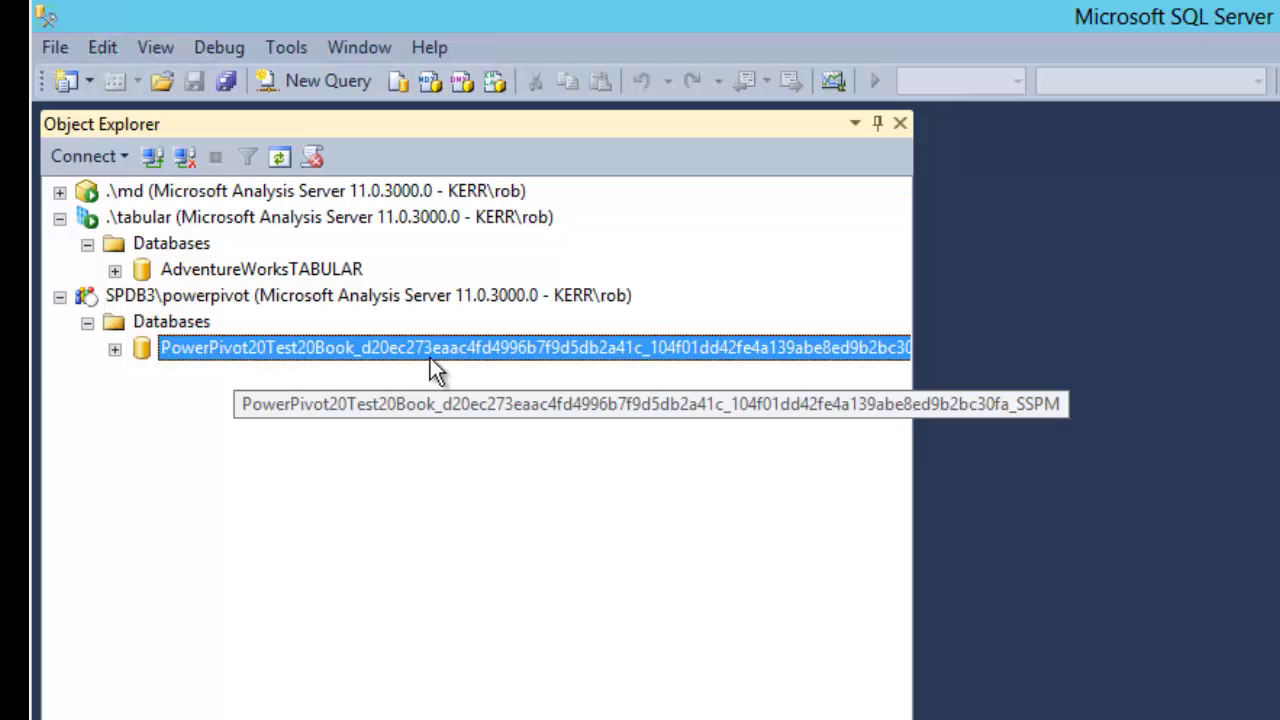
pyautogui.click(114, 349)
pyautogui.click(142, 401)
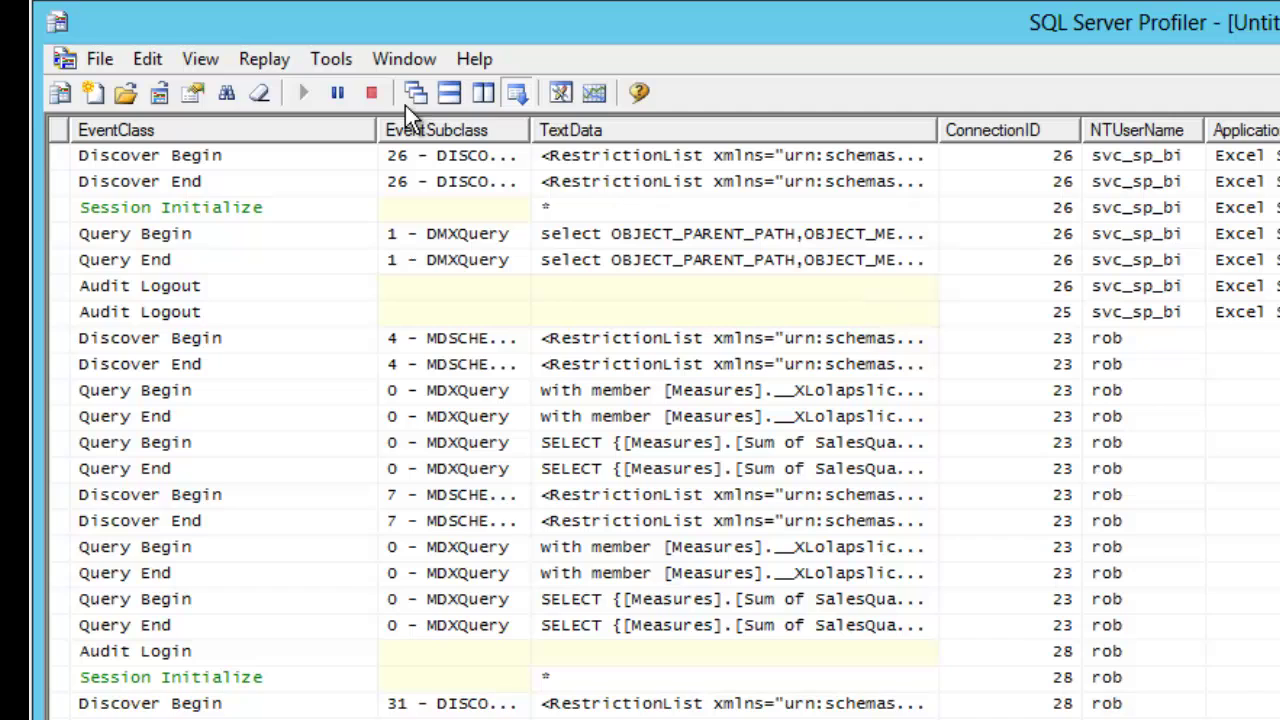
# Step: Clear the SQL Server Profiler trace and switch the browser workbook's CalendarYear slicer to 2007 and to 2008
pyautogui.click(258, 93)
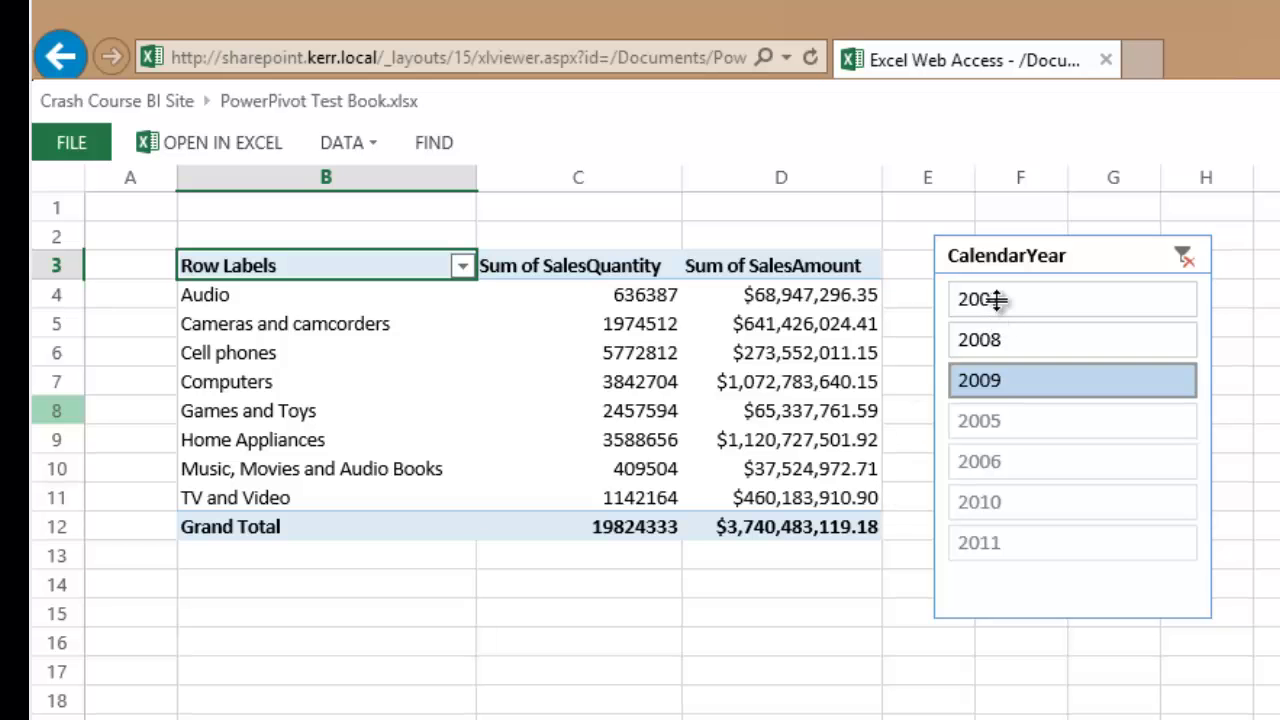
pyautogui.click(996, 298)
pyautogui.click(1005, 340)
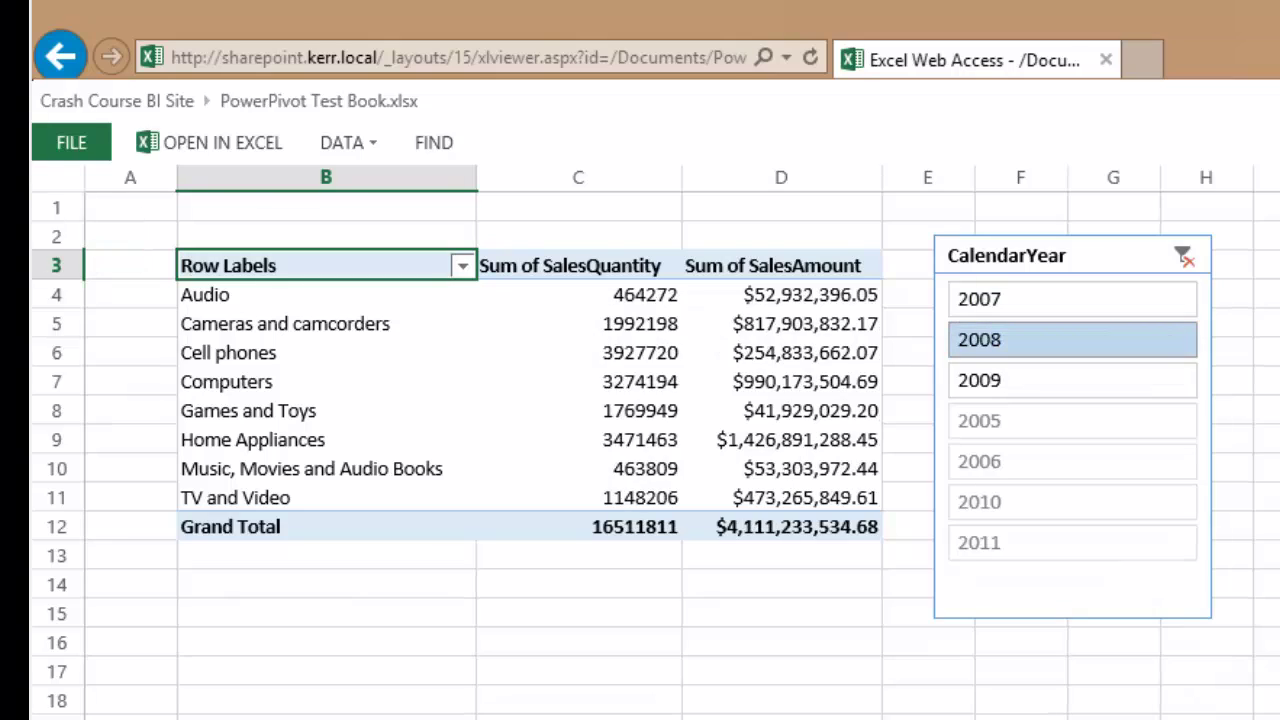